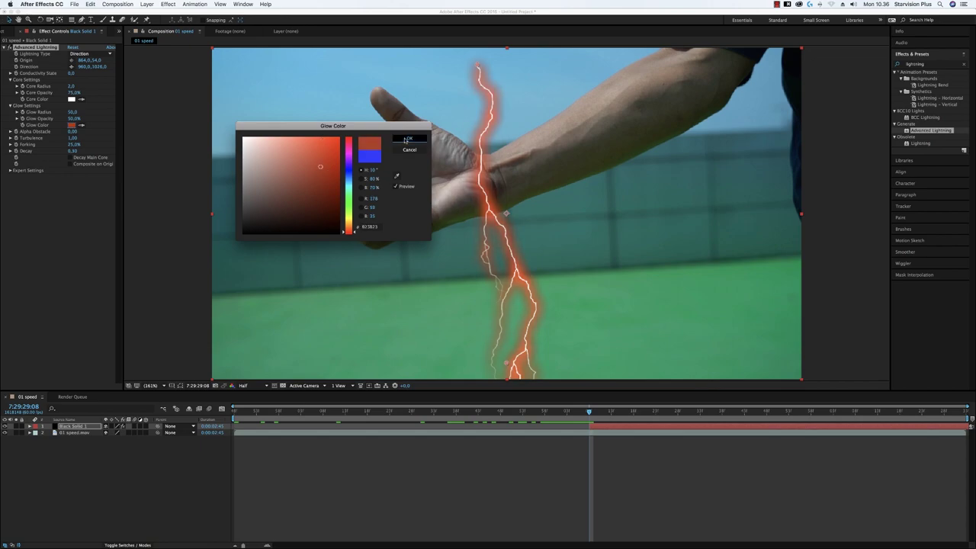
- Set the lightning's core colour to a very pale pink
{"action": "left_click", "coordinate": [71, 99]}
{"action": "left_click", "coordinate": [262, 137]}
{"action": "left_click", "coordinate": [409, 138]}
- Place the lightning's origin on the palm and its direction point on the forearm, and set the lightning type to Breaking
{"action": "left_click_drag", "start_coordinate": [478, 65], "coordinate": [414, 186]}
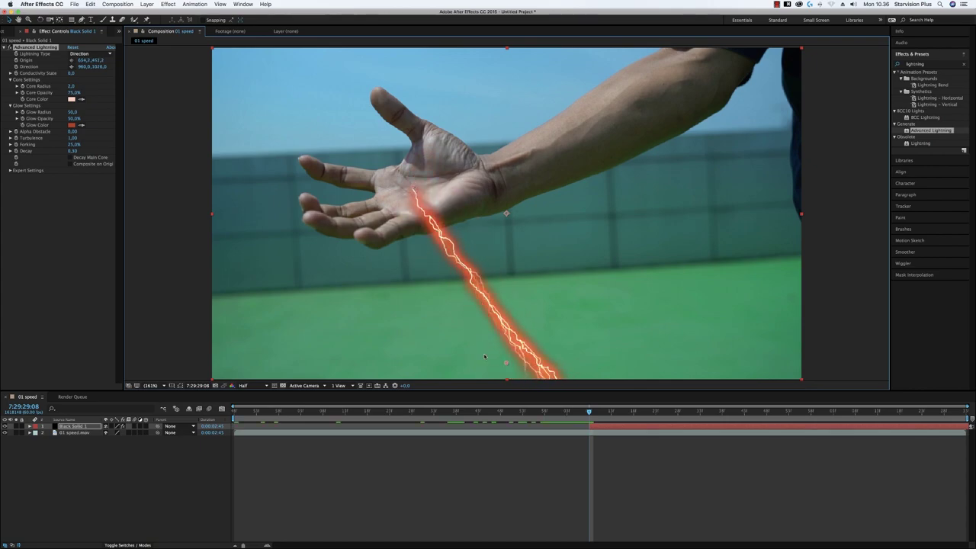
{"action": "left_click_drag", "start_coordinate": [506, 362], "coordinate": [552, 174]}
{"action": "left_click", "coordinate": [86, 54]}
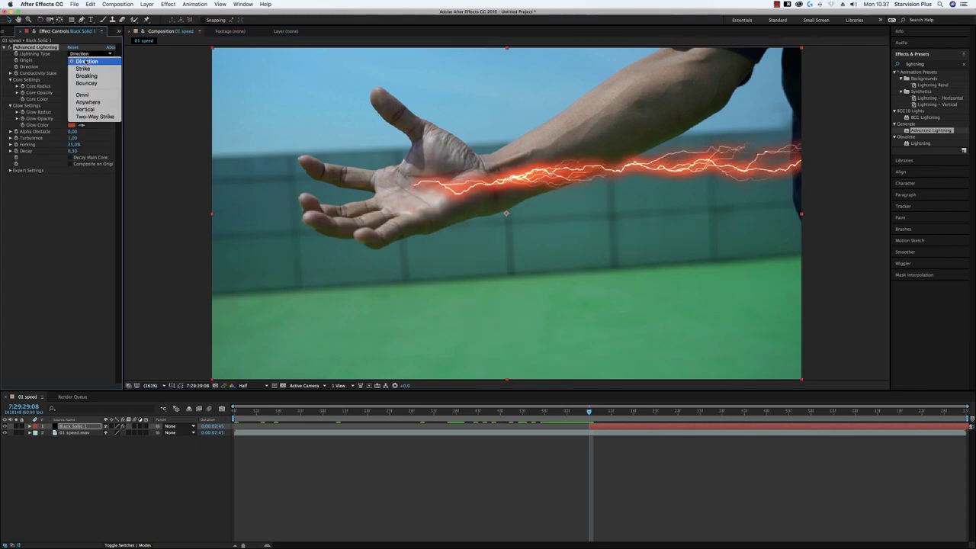
{"action": "left_click", "coordinate": [86, 75]}
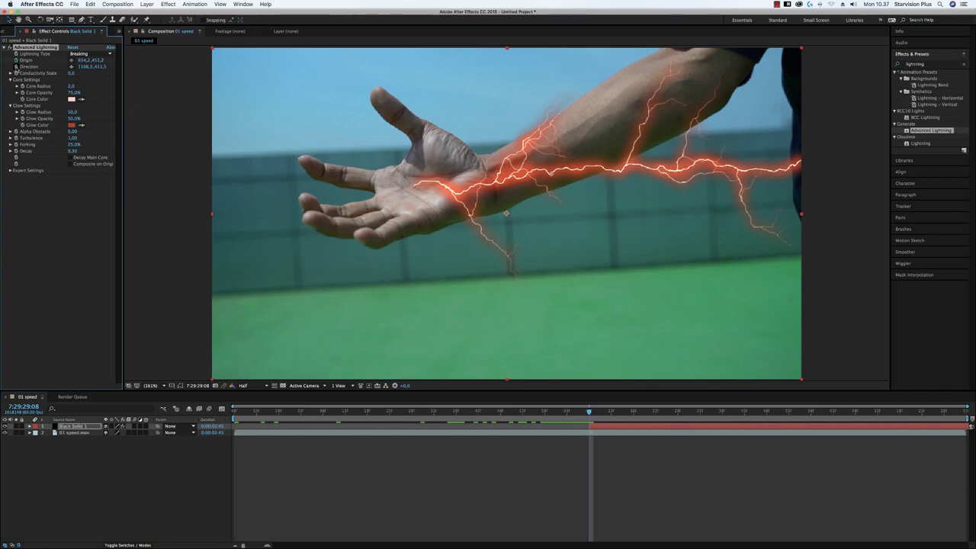
- Reveal the effect's keyframes and keyframe the lightning's origin to follow the palm from 7:29:29:11 to about 7:29:29:20
{"action": "key", "text": "u"}
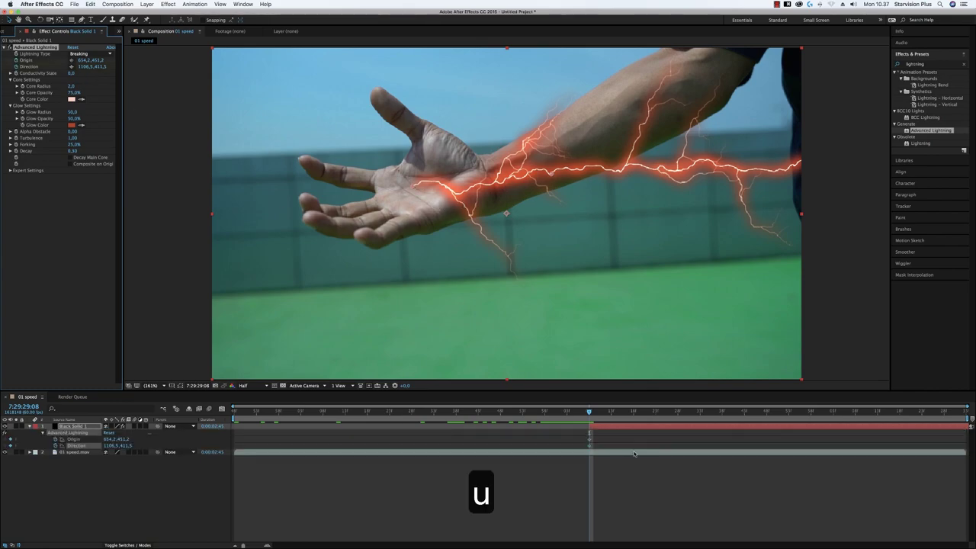
{"action": "left_click", "coordinate": [603, 412]}
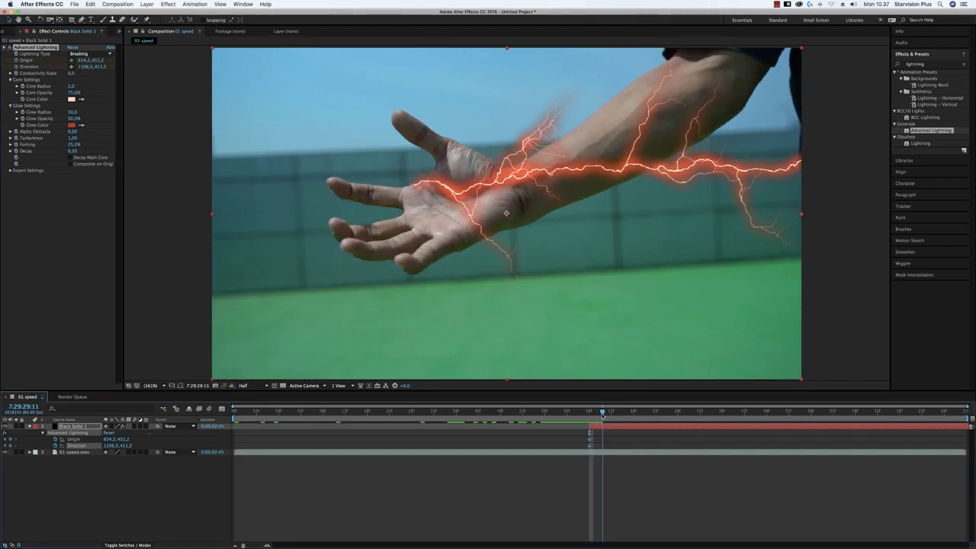
{"action": "left_click_drag", "start_coordinate": [415, 185], "coordinate": [460, 187]}
{"action": "left_click", "coordinate": [612, 414]}
{"action": "left_click_drag", "start_coordinate": [611, 414], "coordinate": [621, 414]}
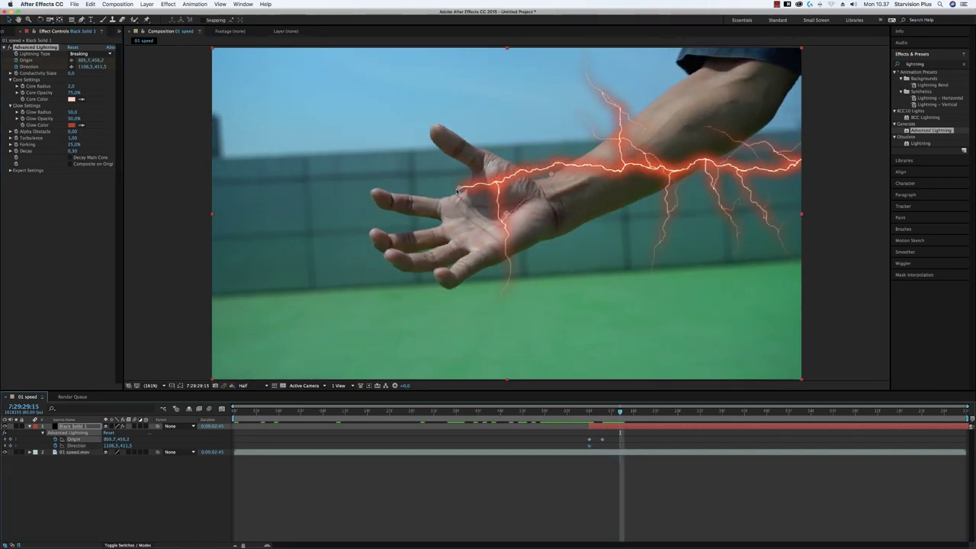
{"action": "left_click_drag", "start_coordinate": [460, 188], "coordinate": [479, 213]}
{"action": "left_click_drag", "start_coordinate": [621, 412], "coordinate": [643, 413]}
{"action": "left_click_drag", "start_coordinate": [479, 214], "coordinate": [501, 180]}
- Keyframe the lightning's origin on the moving palm from about 7:29:29:26 to 7:29:29:53
{"action": "left_click", "coordinate": [669, 412]}
{"action": "left_click", "coordinate": [691, 414]}
{"action": "left_click_drag", "start_coordinate": [691, 414], "coordinate": [709, 413]}
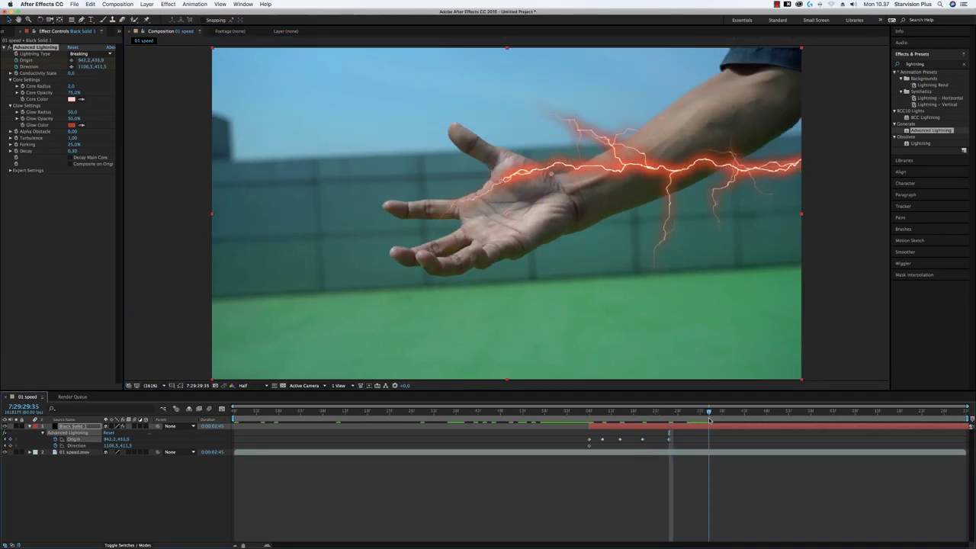
{"action": "left_click_drag", "start_coordinate": [501, 180], "coordinate": [498, 212]}
{"action": "left_click_drag", "start_coordinate": [710, 413], "coordinate": [745, 417]}
{"action": "left_click_drag", "start_coordinate": [498, 212], "coordinate": [504, 192]}
{"action": "left_click_drag", "start_coordinate": [765, 412], "coordinate": [789, 413]}
{"action": "mouse_move", "coordinate": [505, 193]}
{"action": "left_mouse_down"}
{"action": "mouse_move", "coordinate": [511, 168]}
{"action": "mouse_move", "coordinate": [509, 193]}
{"action": "left_mouse_up"}
- Advance frame by frame to 7:29:30:04, keeping the lightning's origin keyframed on the palm
{"action": "key", "text": "Page_Down"}
{"action": "key", "text": "Page_Down"}
{"action": "key", "text": "Page_Down"}
{"action": "key", "text": "Page_Down"}
{"action": "key", "text": "Page_Down"}
{"action": "key", "text": "Page_Down"}
{"action": "key", "text": "Page_Down"}
{"action": "key", "text": "Page_Down"}
{"action": "key", "text": "Page_Down"}
{"action": "key", "text": "Page_Down"}
{"action": "key", "text": "Page_Down"}
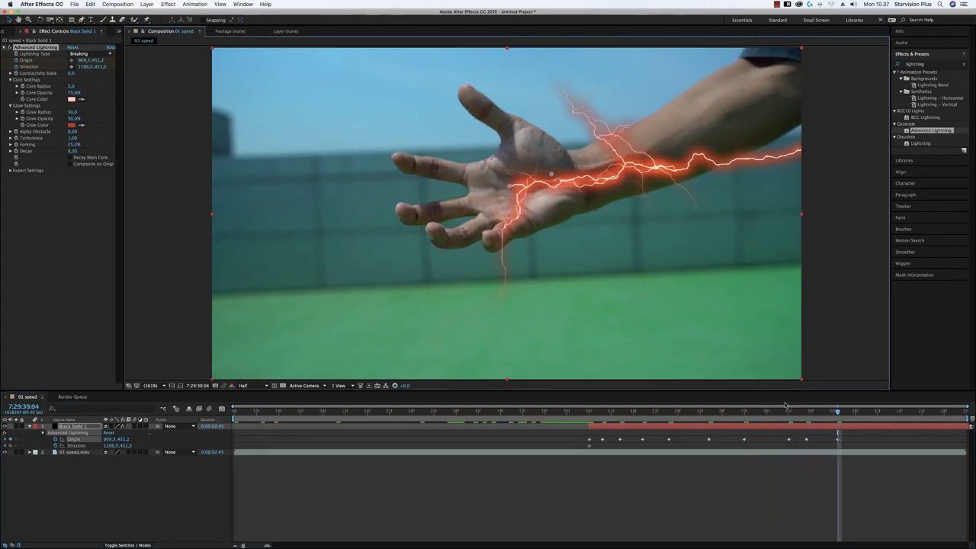
- Keyframe the lightning's origin on the palm from about 7:29:30:10 to the end of the clip
{"action": "left_click_drag", "start_coordinate": [838, 412], "coordinate": [864, 412]}
{"action": "left_click_drag", "start_coordinate": [508, 192], "coordinate": [507, 176]}
{"action": "left_click_drag", "start_coordinate": [885, 413], "coordinate": [900, 413]}
{"action": "left_click_drag", "start_coordinate": [507, 176], "coordinate": [506, 169]}
{"action": "left_click_drag", "start_coordinate": [900, 413], "coordinate": [936, 412]}
{"action": "left_click_drag", "start_coordinate": [507, 169], "coordinate": [501, 185]}
{"action": "left_click_drag", "start_coordinate": [936, 412], "coordinate": [959, 413]}
{"action": "left_click_drag", "start_coordinate": [501, 186], "coordinate": [500, 206]}
- Go back through the end of the clip and correct the origin's position on the palm at about 7:29:30:21
{"action": "key", "text": "Page_Up"}
{"action": "key", "text": "Page_Up"}
{"action": "key", "text": "Page_Up"}
{"action": "key", "text": "Page_Up"}
{"action": "key", "text": "Page_Up"}
{"action": "key", "text": "Page_Up"}
{"action": "key", "text": "Page_Up"}
{"action": "key", "text": "Page_Up"}
{"action": "key", "text": "Page_Up"}
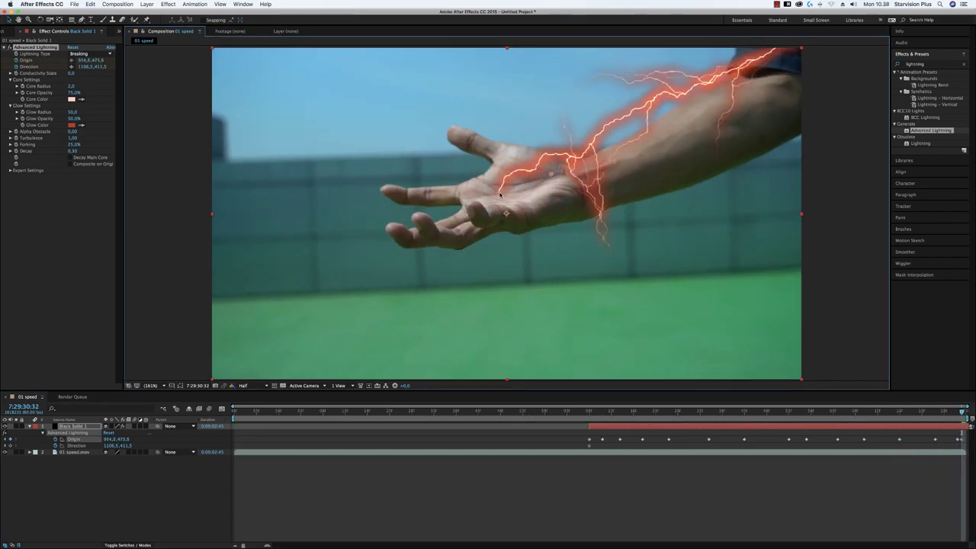
{"action": "left_click_drag", "start_coordinate": [919, 413], "coordinate": [913, 412]}
{"action": "left_click_drag", "start_coordinate": [502, 142], "coordinate": [497, 170]}
- Add corrective origin keyframes on the palm at several points between about 7:29:29:46 and 7:29:29:28
{"action": "left_click_drag", "start_coordinate": [913, 412], "coordinate": [758, 413]}
{"action": "left_click_drag", "start_coordinate": [507, 188], "coordinate": [505, 168]}
{"action": "left_click_drag", "start_coordinate": [758, 413], "coordinate": [740, 412]}
{"action": "left_click_drag", "start_coordinate": [501, 195], "coordinate": [506, 167]}
{"action": "left_click_drag", "start_coordinate": [741, 412], "coordinate": [722, 413]}
{"action": "left_click_drag", "start_coordinate": [488, 192], "coordinate": [499, 172]}
{"action": "left_click_drag", "start_coordinate": [722, 413], "coordinate": [696, 413]}
{"action": "key", "text": "Page_Up"}
{"action": "key", "text": "Page_Up"}
{"action": "key", "text": "Page_Up"}
{"action": "key", "text": "Page_Up"}
{"action": "mouse_move", "coordinate": [500, 202]}
{"action": "left_mouse_down"}
{"action": "mouse_move", "coordinate": [509, 180]}
{"action": "mouse_move", "coordinate": [500, 192]}
{"action": "left_mouse_up"}
- Correct the origin's position on the palm with extra keyframes at about 7:29:29:16 and 7:29:29:12
{"action": "key", "text": "Page_Up"}
{"action": "key", "text": "Page_Up"}
{"action": "key", "text": "Page_Up"}
{"action": "key", "text": "Page_Up"}
{"action": "key", "text": "Page_Up"}
{"action": "key", "text": "Page_Up"}
{"action": "key", "text": "Page_Up"}
{"action": "left_click_drag", "start_coordinate": [646, 412], "coordinate": [624, 413]}
{"action": "left_click_drag", "start_coordinate": [465, 199], "coordinate": [476, 188]}
{"action": "left_click_drag", "start_coordinate": [625, 412], "coordinate": [608, 412]}
{"action": "left_click_drag", "start_coordinate": [450, 195], "coordinate": [464, 184]}
- Turn the lightning's direction keyframe at 7:29:29:08 into a hold keyframe
{"action": "left_click_drag", "start_coordinate": [608, 412], "coordinate": [589, 412]}
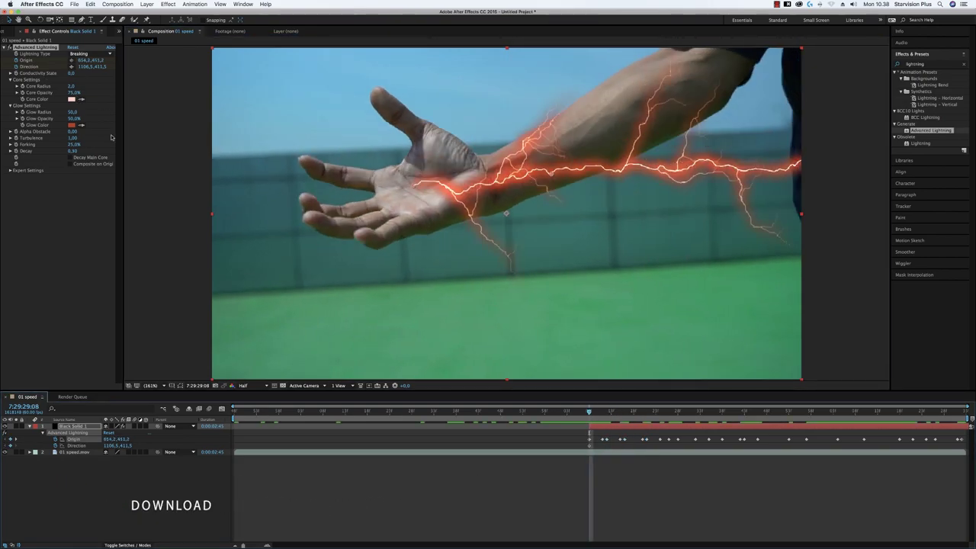
{"action": "right_click", "coordinate": [589, 446]}
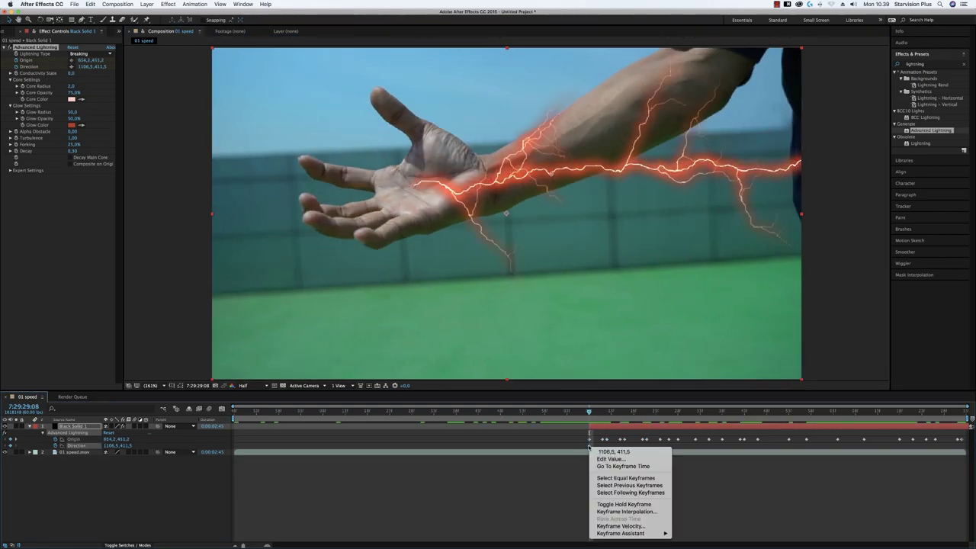
{"action": "left_click", "coordinate": [623, 505]}
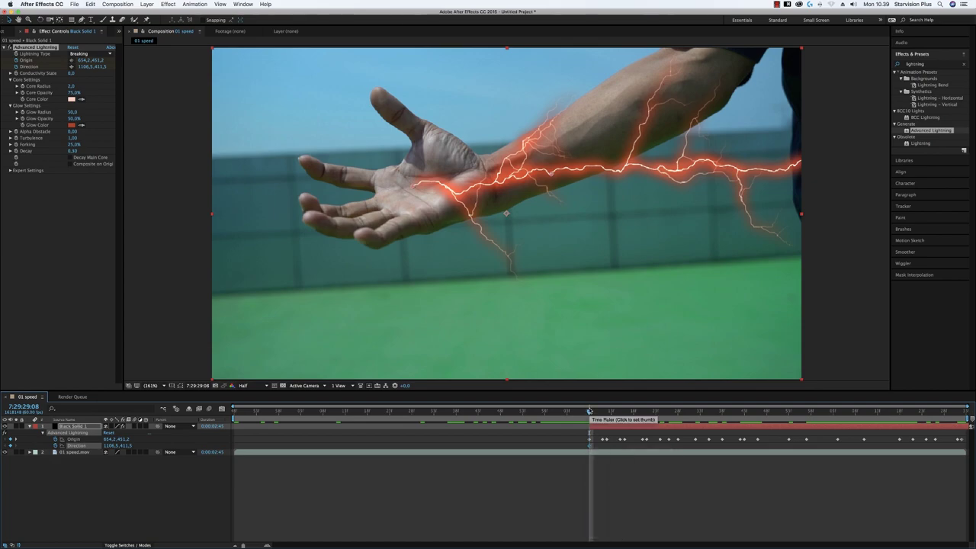
- Keyframe the direction point jumping from side to side above the hand at about 7:29:29:12, 7:29:29:17 and 7:29:29:24
{"action": "left_click_drag", "start_coordinate": [590, 412], "coordinate": [608, 411]}
{"action": "left_click_drag", "start_coordinate": [555, 173], "coordinate": [433, 126]}
{"action": "left_click_drag", "start_coordinate": [608, 412], "coordinate": [629, 412]}
{"action": "left_click_drag", "start_coordinate": [435, 126], "coordinate": [538, 153]}
{"action": "left_click_drag", "start_coordinate": [629, 412], "coordinate": [661, 411]}
{"action": "left_click_drag", "start_coordinate": [538, 152], "coordinate": [431, 143]}
- Advance to about 7:29:29:44, keyframing further direction changes and nudging the lightning's origin back onto the palm
{"action": "key", "text": "Page_Down"}
{"action": "key", "text": "Page_Down"}
{"action": "key", "text": "Page_Down"}
{"action": "key", "text": "Page_Down"}
{"action": "key", "text": "Page_Down"}
{"action": "key", "text": "Page_Down"}
{"action": "key", "text": "Page_Down"}
{"action": "key", "text": "Page_Down"}
{"action": "key", "text": "Page_Down"}
{"action": "key", "text": "Page_Down"}
{"action": "key", "text": "Page_Down"}
{"action": "key", "text": "Page_Down"}
{"action": "key", "text": "Page_Down"}
{"action": "key", "text": "Page_Down"}
{"action": "key", "text": "Page_Down"}
{"action": "left_click_drag", "start_coordinate": [498, 185], "coordinate": [492, 200]}
{"action": "left_click_drag", "start_coordinate": [727, 412], "coordinate": [749, 412]}
{"action": "left_click_drag", "start_coordinate": [504, 186], "coordinate": [498, 192]}
- Keyframe the direction point at new spots around the hand from about 7:29:29:50 to 7:29:30:32, adjusting the origin where needed
{"action": "left_click", "coordinate": [775, 411]}
{"action": "mouse_move", "coordinate": [430, 140]}
{"action": "left_mouse_down"}
{"action": "mouse_move", "coordinate": [568, 151]}
{"action": "mouse_move", "coordinate": [446, 144]}
{"action": "mouse_move", "coordinate": [586, 162]}
{"action": "mouse_move", "coordinate": [442, 138]}
{"action": "left_mouse_up"}
{"action": "left_click", "coordinate": [807, 411]}
{"action": "left_click", "coordinate": [833, 411]}
{"action": "left_click", "coordinate": [873, 411]}
{"action": "left_click_drag", "start_coordinate": [514, 183], "coordinate": [501, 177]}
{"action": "left_click_drag", "start_coordinate": [442, 137], "coordinate": [424, 153]}
{"action": "left_click", "coordinate": [918, 411]}
{"action": "left_click", "coordinate": [944, 411]}
{"action": "left_click", "coordinate": [961, 411]}
- Set the lightning's core radius to 8 and its forking to 55%
{"action": "left_click", "coordinate": [73, 86]}
{"action": "type", "text": "8"}
{"action": "left_click", "coordinate": [91, 243]}
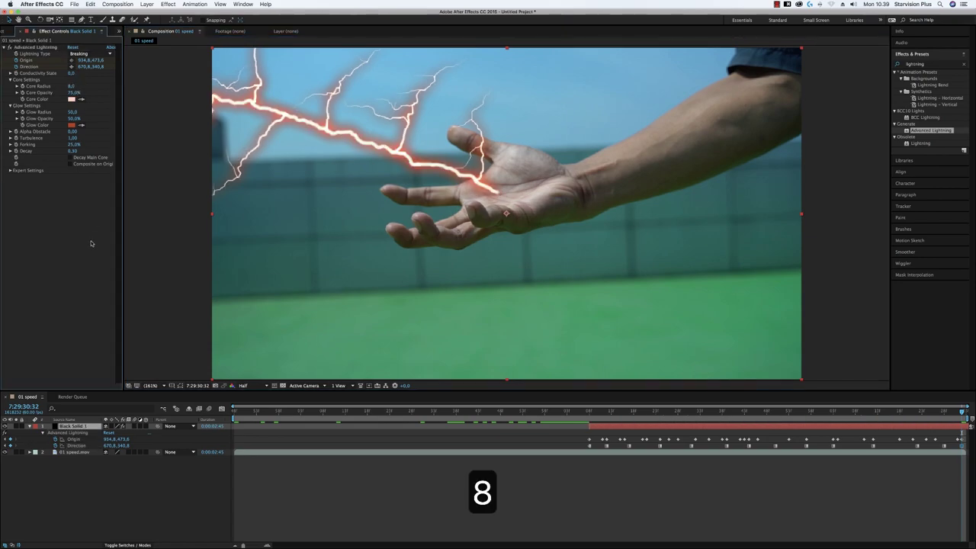
{"action": "key", "text": "BackSpace"}
{"action": "type", "text": "5"}
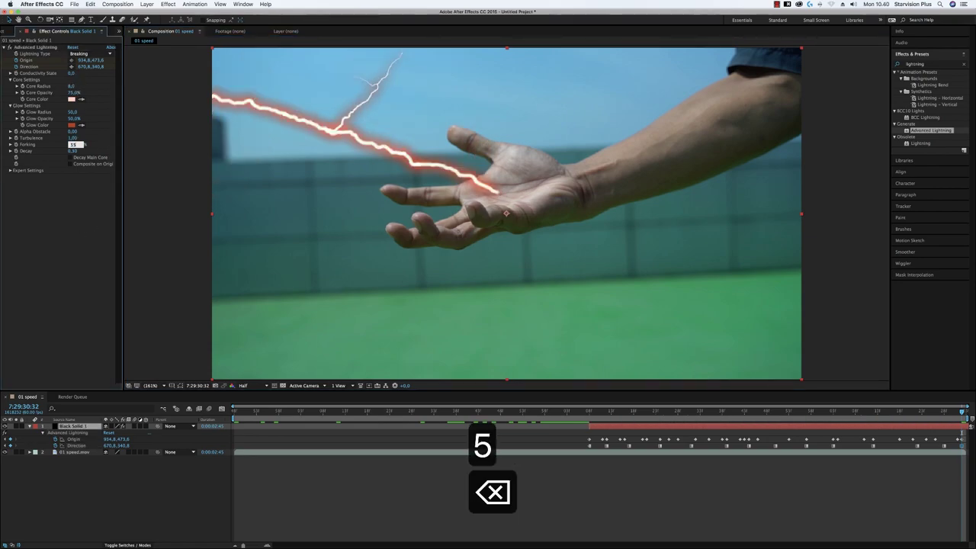
{"action": "type", "text": "5"}
{"action": "key", "text": "Return"}
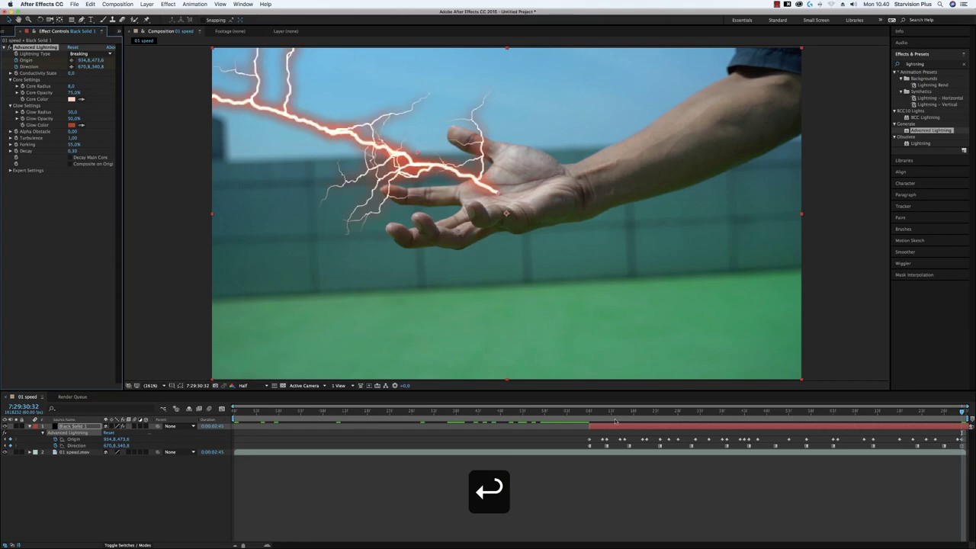
- Set the Black Solid 1 layer's blending mode to Add and enable Composite on Original for the lightning
{"action": "left_click_drag", "start_coordinate": [615, 420], "coordinate": [665, 424]}
{"action": "left_click", "coordinate": [127, 546]}
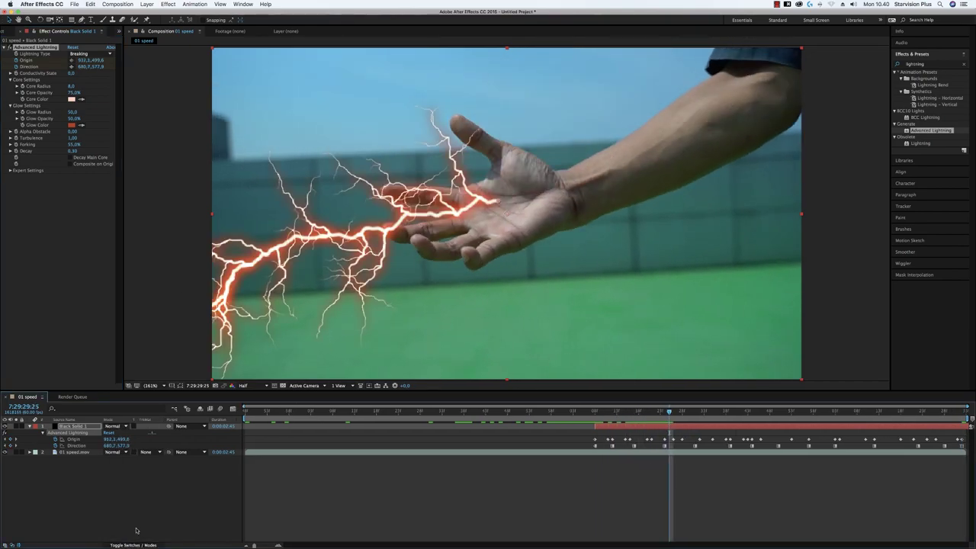
{"action": "left_click", "coordinate": [114, 426]}
{"action": "left_click", "coordinate": [116, 314]}
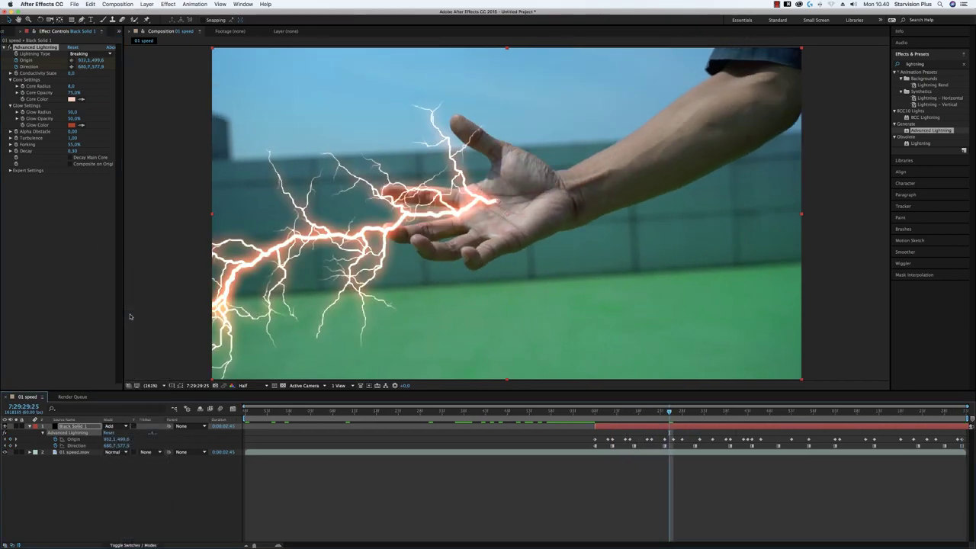
{"action": "left_click", "coordinate": [70, 164]}
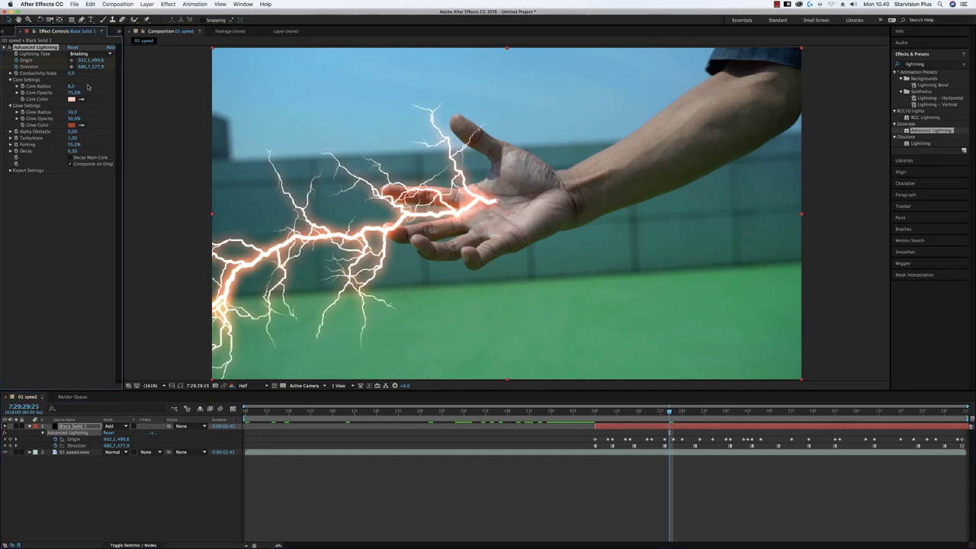
- Duplicate the Advanced Lightning effect on Black Solid 1 and reveal the keyframes of both effects
{"action": "key", "text": "super+d"}
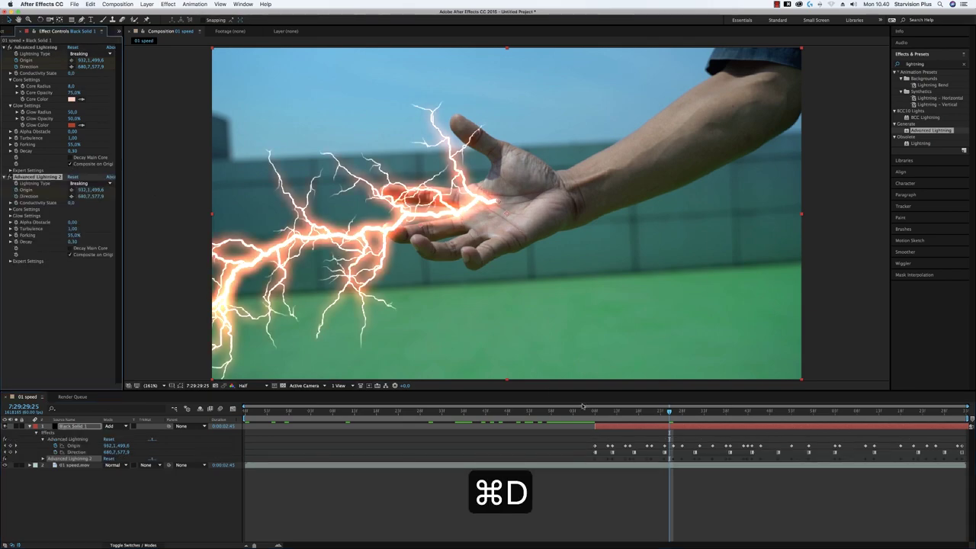
{"action": "key", "text": "u"}
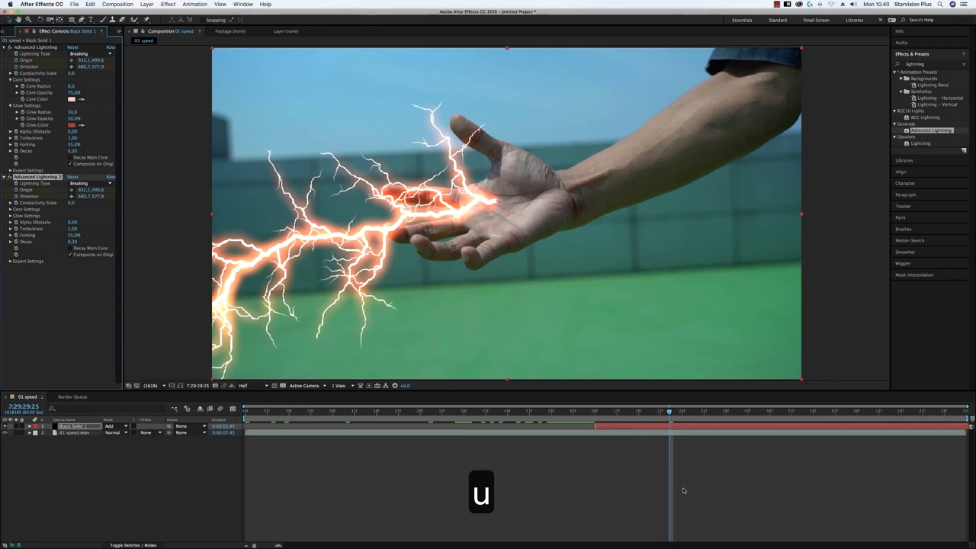
{"action": "key", "text": "u"}
{"action": "left_click", "coordinate": [595, 412]}
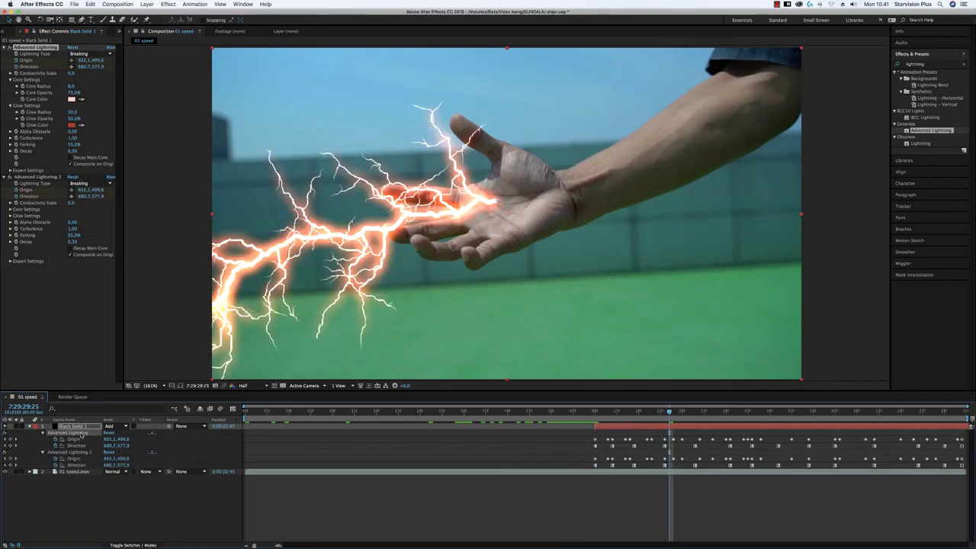
- Rename the two lightning effects A and B, and save the project
{"action": "key", "text": "Return"}
{"action": "type", "text": "A"}
{"action": "key", "text": "Return"}
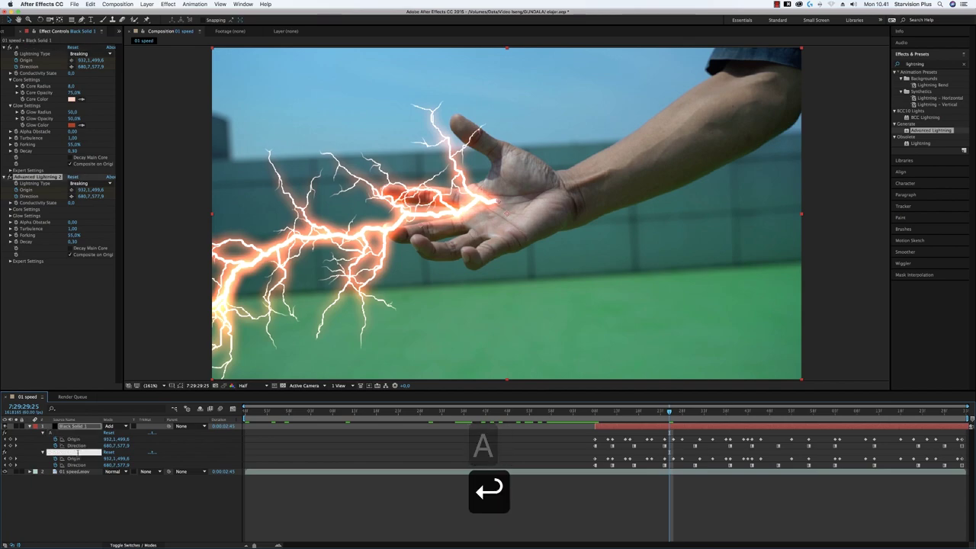
{"action": "type", "text": "B"}
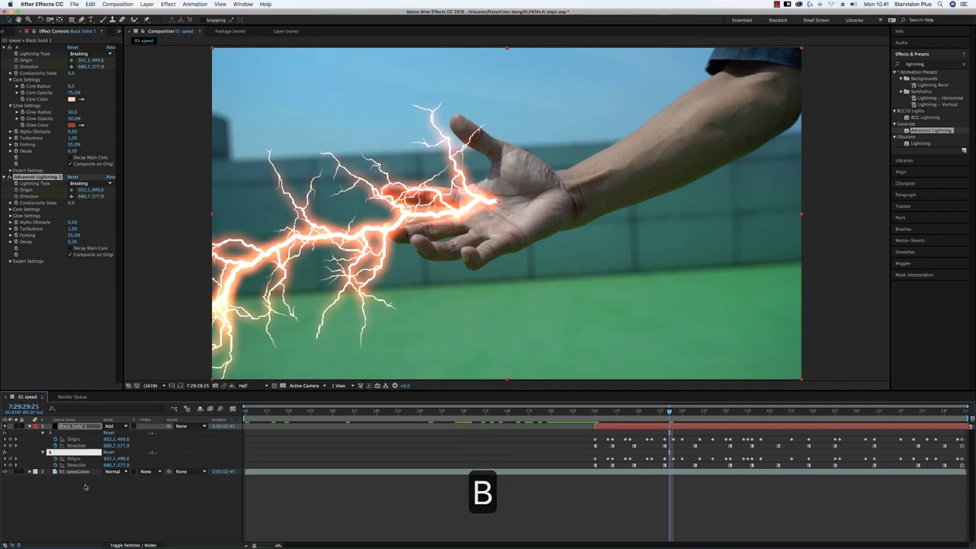
{"action": "key", "text": "Return"}
{"action": "key", "text": "super+s"}
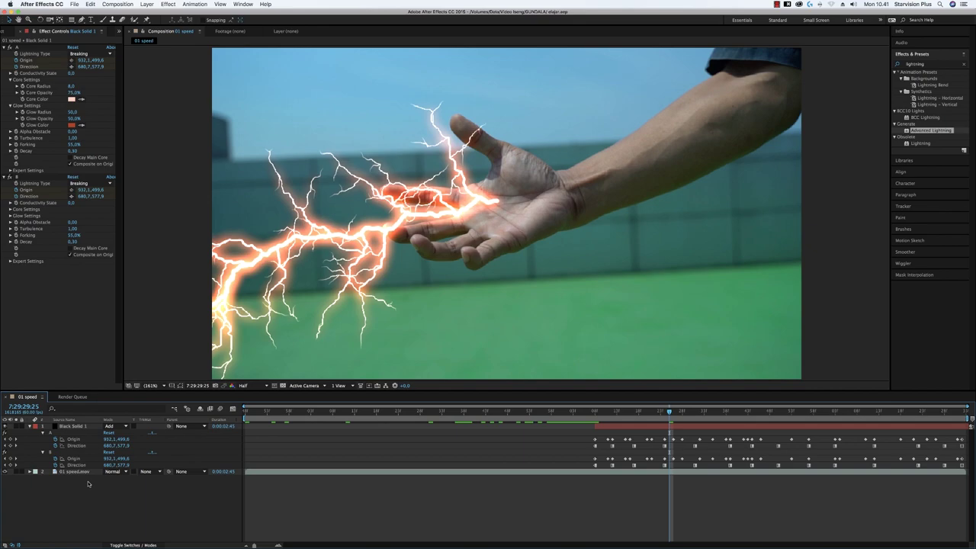
- At 7:29:29:12, move effect B's direction point to the other side of the thumb, away from A's
{"action": "left_click_drag", "start_coordinate": [597, 413], "coordinate": [612, 414]}
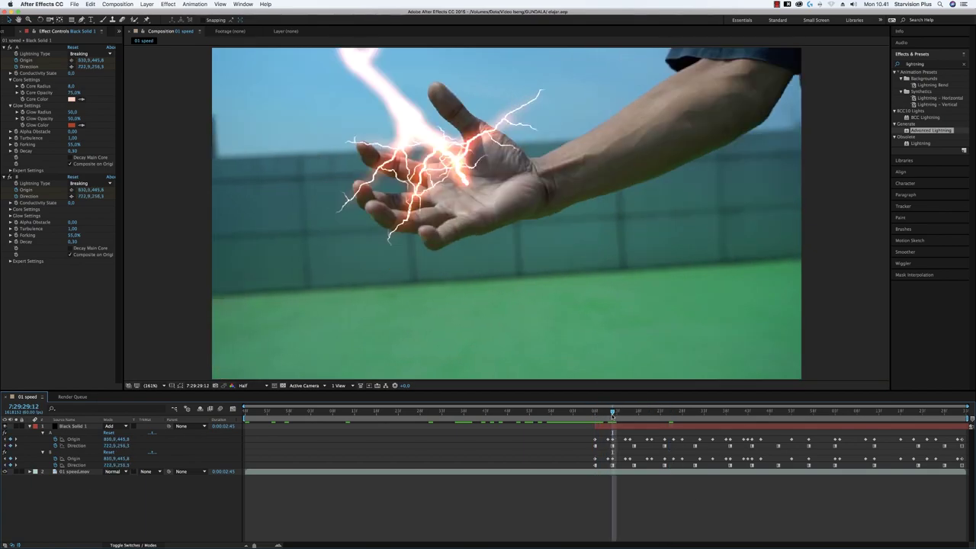
{"action": "left_click", "coordinate": [72, 427]}
{"action": "left_click", "coordinate": [17, 177]}
{"action": "left_click_drag", "start_coordinate": [434, 126], "coordinate": [525, 127]}
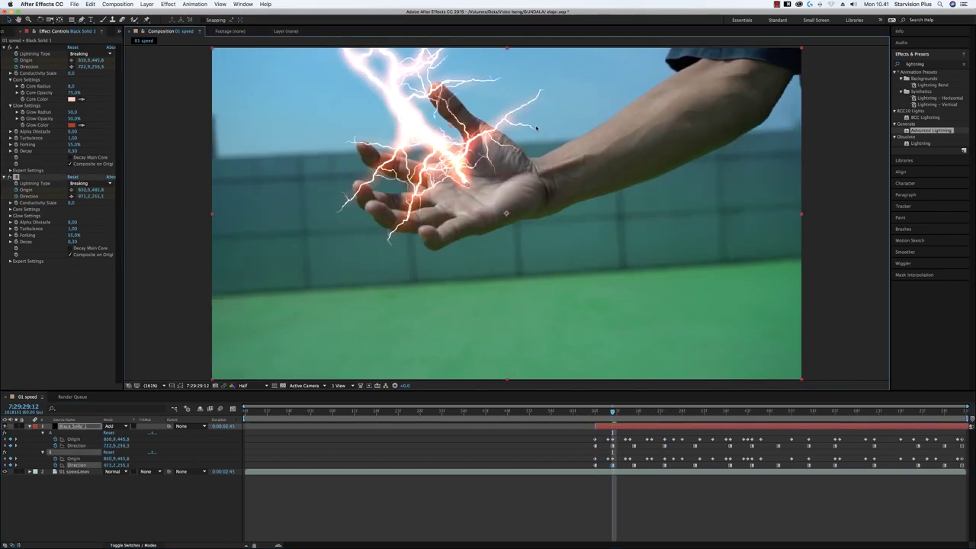
- Move effect B's direction point away from A's at its direction keyframes from about 7:29:29:17 to 7:29:29:24
{"action": "left_click", "coordinate": [634, 414]}
{"action": "key", "text": "k"}
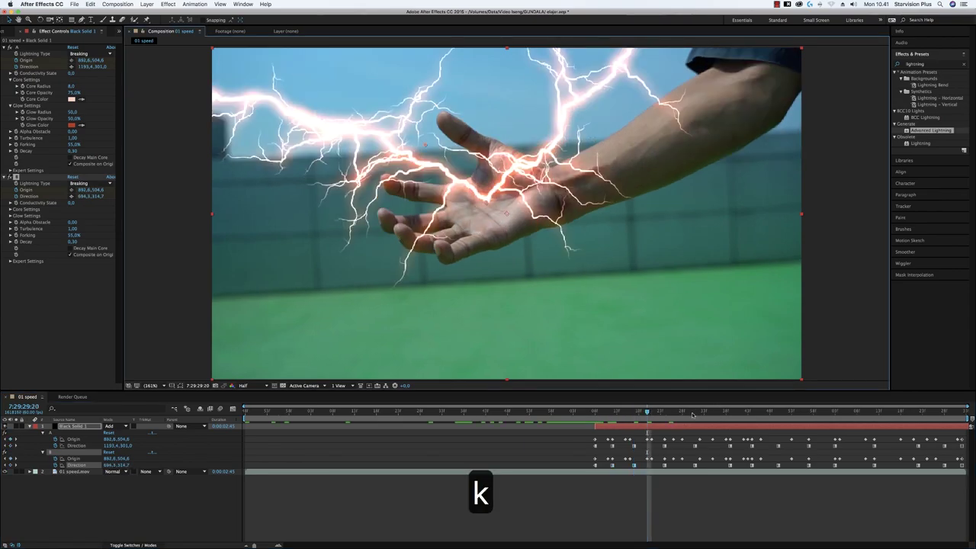
{"action": "key", "text": "k"}
{"action": "key", "text": "k"}
{"action": "key", "text": "k"}
{"action": "key", "text": "k"}
{"action": "key", "text": "k"}
{"action": "key", "text": "k"}
{"action": "key", "text": "k"}
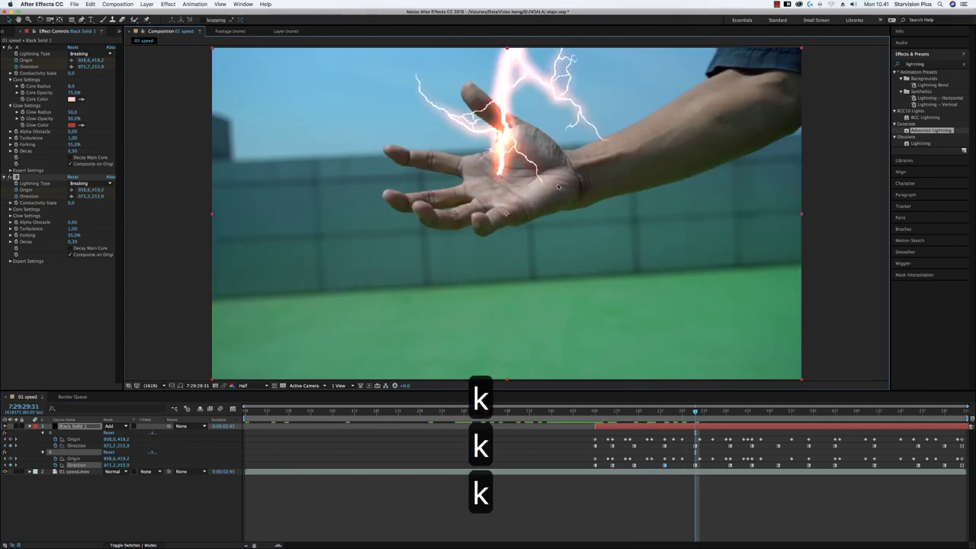
- Move effect B's direction point away from A's at its direction keyframes from about 7:29:29:31 to 7:29:29:50
{"action": "key", "text": "k"}
{"action": "key", "text": "k"}
{"action": "key", "text": "k"}
{"action": "key", "text": "k"}
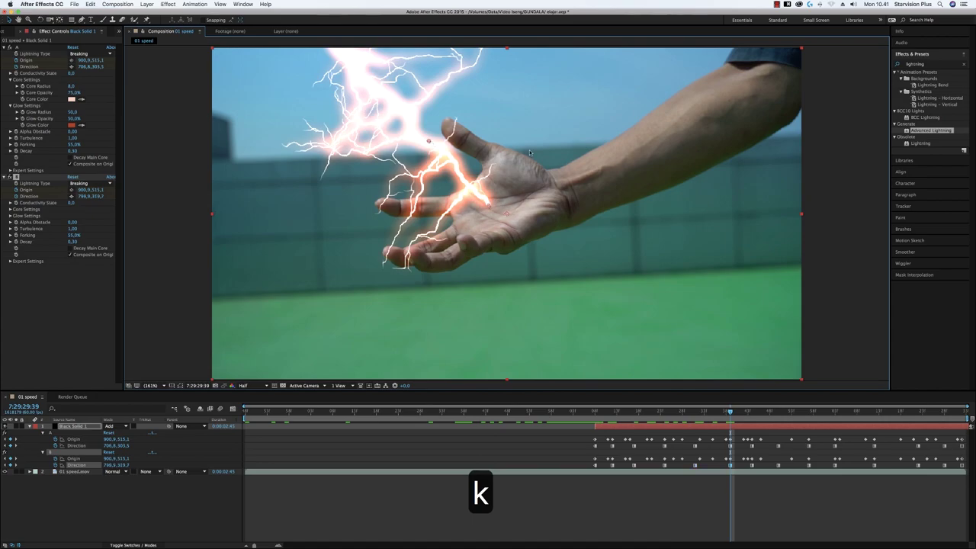
{"action": "key", "text": "k"}
{"action": "key", "text": "k"}
{"action": "key", "text": "k"}
{"action": "key", "text": "k"}
{"action": "key", "text": "k"}
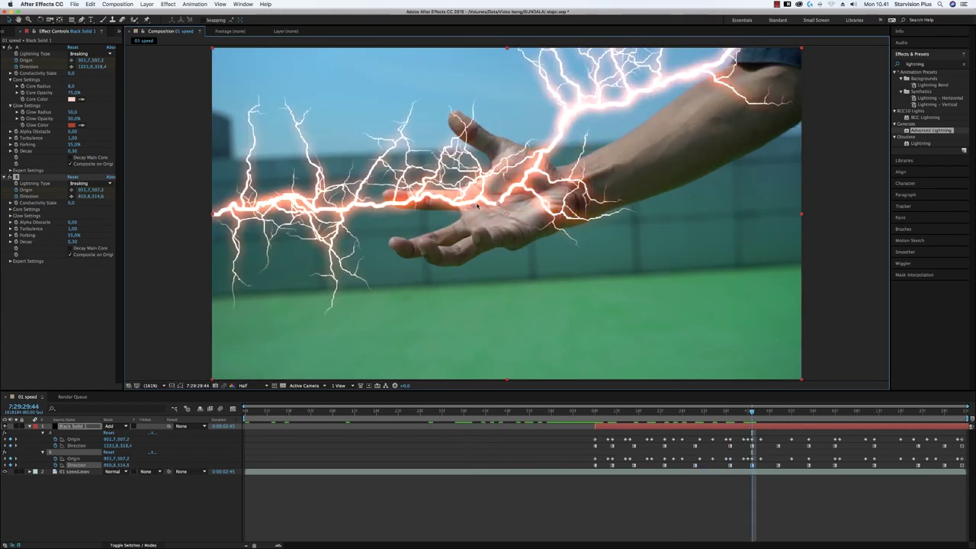
{"action": "key", "text": "k"}
{"action": "key", "text": "k"}
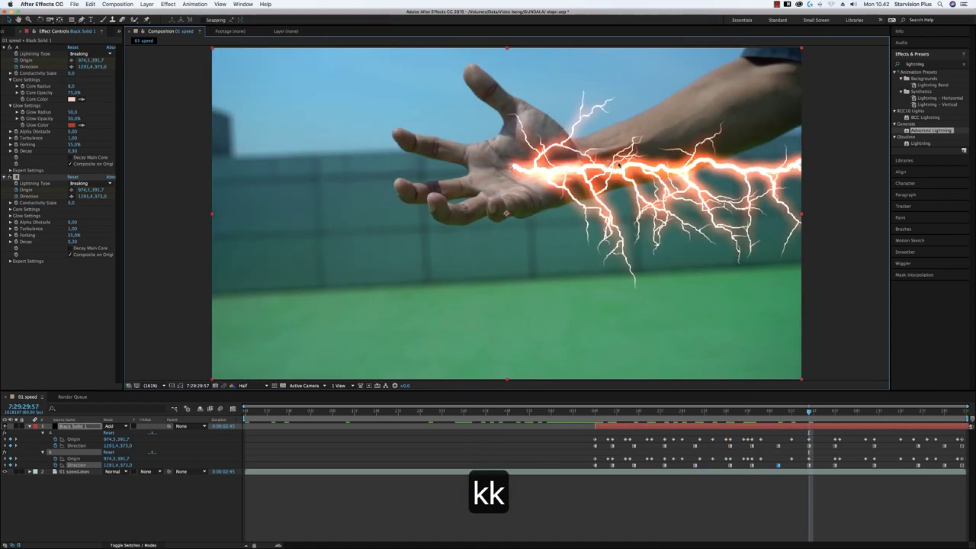
- Offset effect B's direction point from A's at the remaining direction keyframes, from 7:29:29:57 to the end of the layer
{"action": "key", "text": "k"}
{"action": "key", "text": "k"}
{"action": "key", "text": "k"}
{"action": "key", "text": "k"}
{"action": "key", "text": "k"}
{"action": "key", "text": "k"}
{"action": "key", "text": "k"}
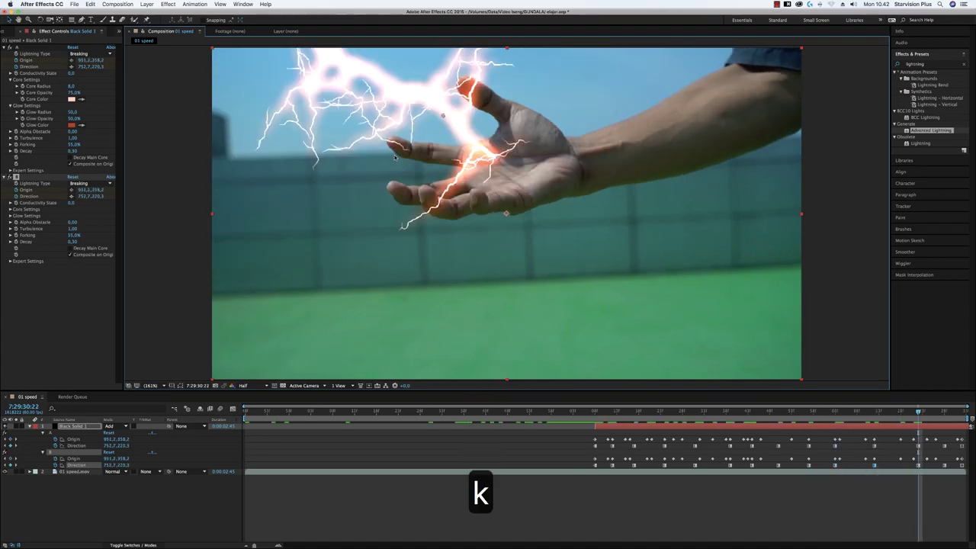
{"action": "key", "text": "k"}
{"action": "key", "text": "k"}
{"action": "key", "text": "k"}
{"action": "key", "text": "k"}
{"action": "key", "text": "k"}
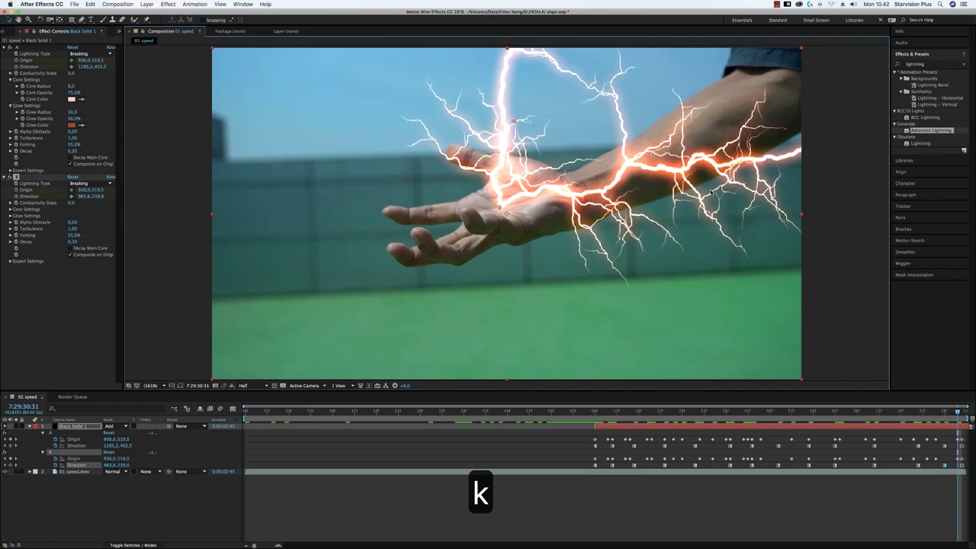
- Add an adjustment layer starting at 7:29:29:08 and place it between Black Solid 1 and the footage
{"action": "left_click", "coordinate": [596, 414]}
{"action": "mouse_move", "coordinate": [596, 414]}
{"action": "left_mouse_down"}
{"action": "mouse_move", "coordinate": [941, 411]}
{"action": "mouse_move", "coordinate": [596, 412]}
{"action": "left_mouse_up"}
{"action": "right_click", "coordinate": [610, 488]}
{"action": "mouse_move", "coordinate": [637, 475]}
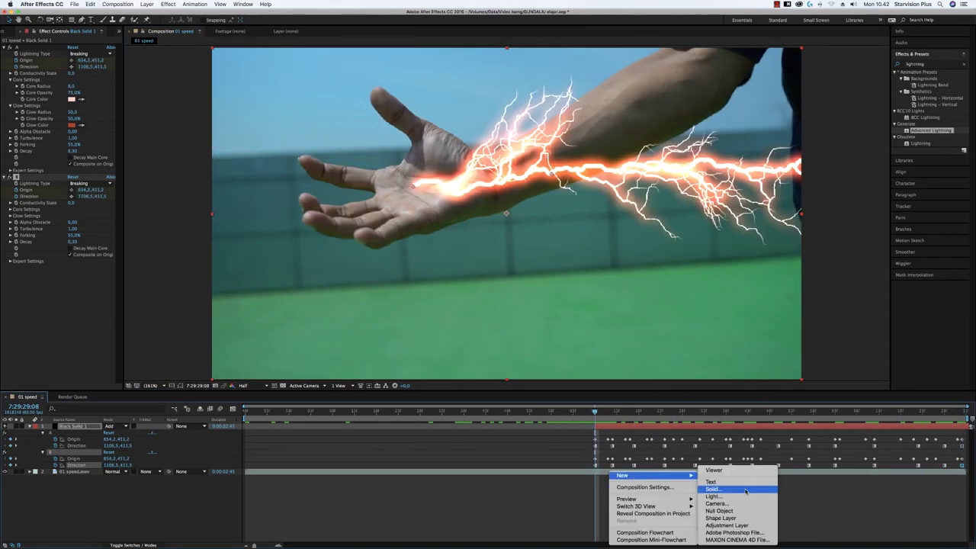
{"action": "left_click", "coordinate": [747, 525]}
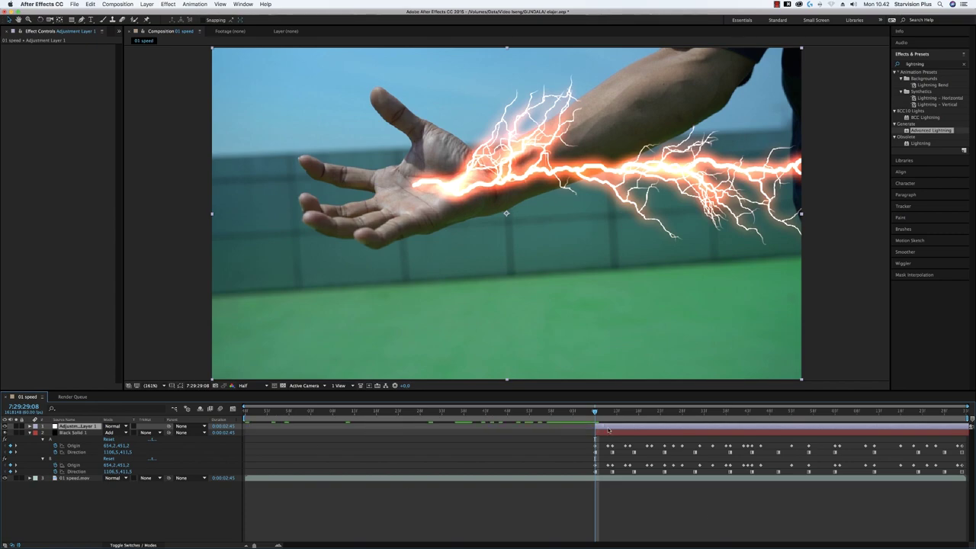
{"action": "left_click_drag", "start_coordinate": [93, 441], "coordinate": [95, 475]}
- Draw an oval two-point pen mask on the adjustment layer around the hand and forearm, and refine its curves
{"action": "left_click", "coordinate": [82, 21]}
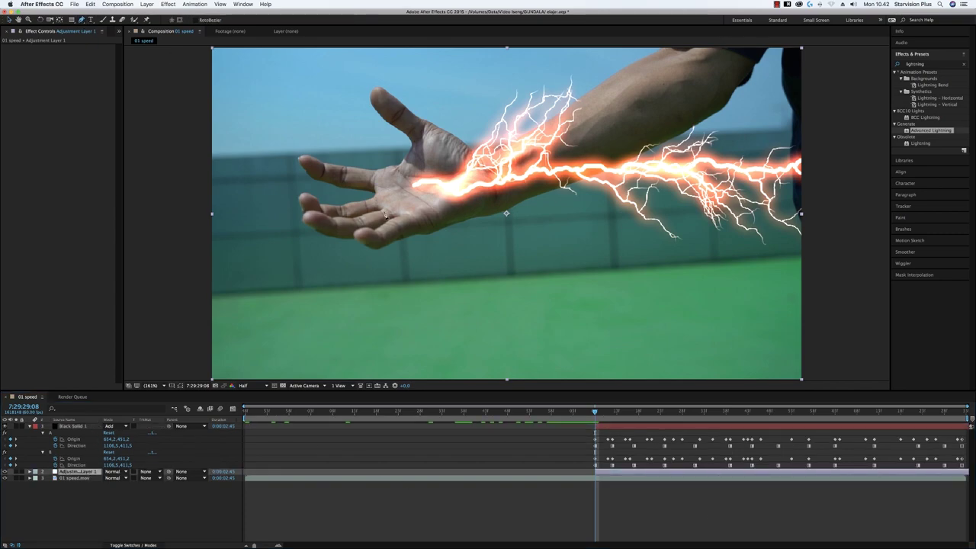
{"action": "left_click_drag", "start_coordinate": [340, 238], "coordinate": [299, 159]}
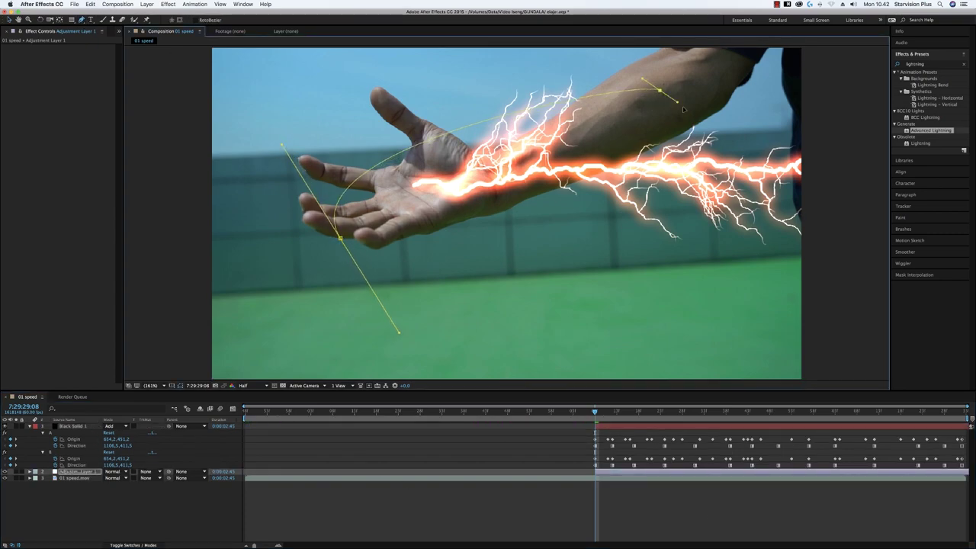
{"action": "left_click", "coordinate": [10, 19]}
{"action": "left_click_drag", "start_coordinate": [404, 335], "coordinate": [403, 285]}
{"action": "left_click_drag", "start_coordinate": [722, 160], "coordinate": [688, 130]}
{"action": "left_click_drag", "start_coordinate": [661, 90], "coordinate": [668, 107]}
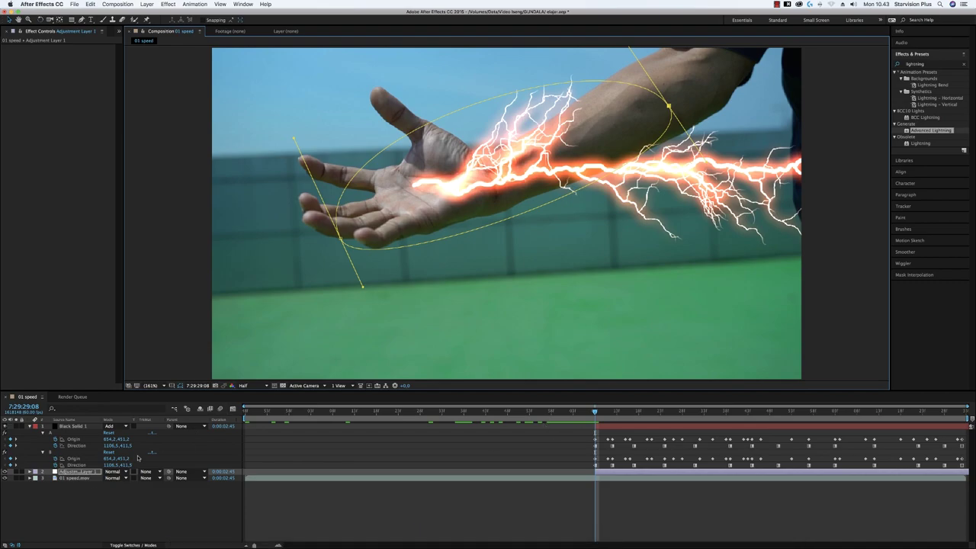
- Keyframe the mask path at 7:29:29:08 and move the mask with the arm at intervals up to about 7:29:29:52
{"action": "key", "text": "m"}
{"action": "left_click", "coordinate": [55, 485]}
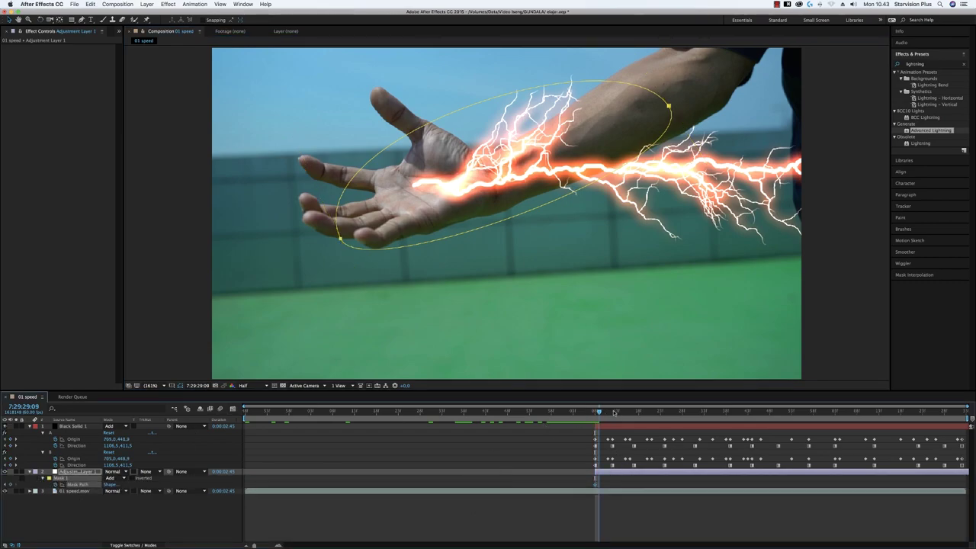
{"action": "left_click_drag", "start_coordinate": [609, 412], "coordinate": [635, 412]}
{"action": "left_click_drag", "start_coordinate": [669, 106], "coordinate": [754, 106]}
{"action": "left_click_drag", "start_coordinate": [634, 412], "coordinate": [687, 415]}
{"action": "left_click_drag", "start_coordinate": [555, 230], "coordinate": [529, 251]}
{"action": "left_click_drag", "start_coordinate": [687, 413], "coordinate": [730, 414]}
{"action": "left_click_drag", "start_coordinate": [527, 251], "coordinate": [525, 254]}
{"action": "left_click_drag", "start_coordinate": [730, 413], "coordinate": [787, 413]}
{"action": "left_click_drag", "start_coordinate": [397, 262], "coordinate": [432, 234]}
- Keep the mask following the hand and forearm with mask path keyframes from about 7:29:30:04 to the end of the layer
{"action": "left_click_drag", "start_coordinate": [787, 413], "coordinate": [839, 413]}
{"action": "left_click_drag", "start_coordinate": [433, 234], "coordinate": [426, 243]}
{"action": "left_click_drag", "start_coordinate": [840, 412], "coordinate": [901, 413]}
{"action": "left_click_drag", "start_coordinate": [426, 243], "coordinate": [426, 226]}
{"action": "left_click_drag", "start_coordinate": [900, 413], "coordinate": [944, 412]}
{"action": "left_click_drag", "start_coordinate": [427, 227], "coordinate": [414, 265]}
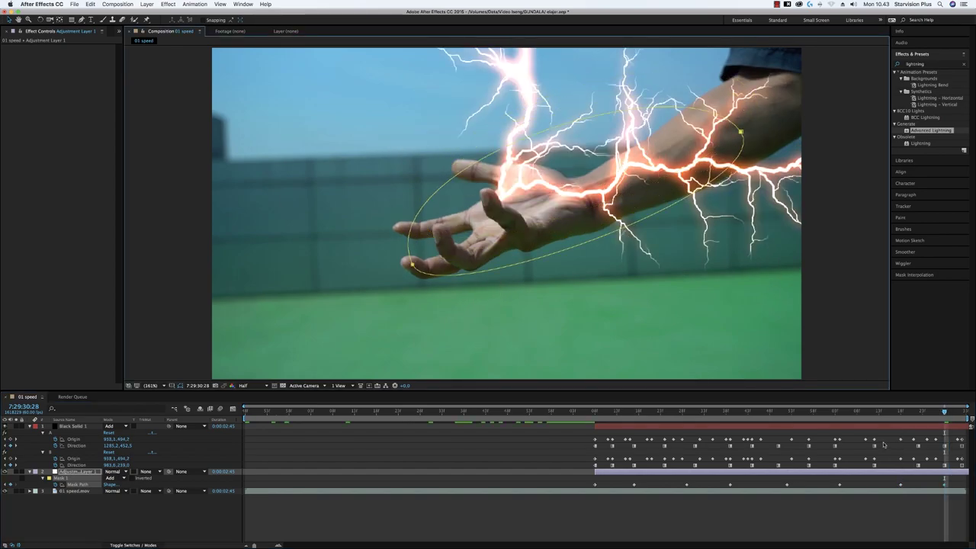
{"action": "left_click_drag", "start_coordinate": [944, 413], "coordinate": [963, 413]}
{"action": "left_click_drag", "start_coordinate": [413, 265], "coordinate": [408, 253]}
- Apply Levels to the adjustment layer and adjust the Red channel to input white 206, gamma 1.60 and output black 34
{"action": "left_click_drag", "start_coordinate": [962, 412], "coordinate": [871, 412]}
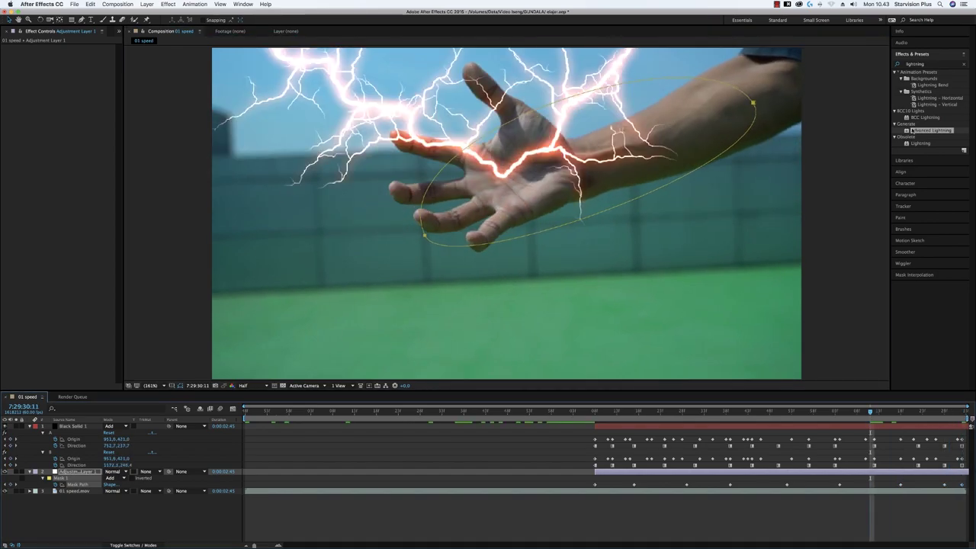
{"action": "left_click", "coordinate": [940, 64]}
{"action": "type", "text": "level"}
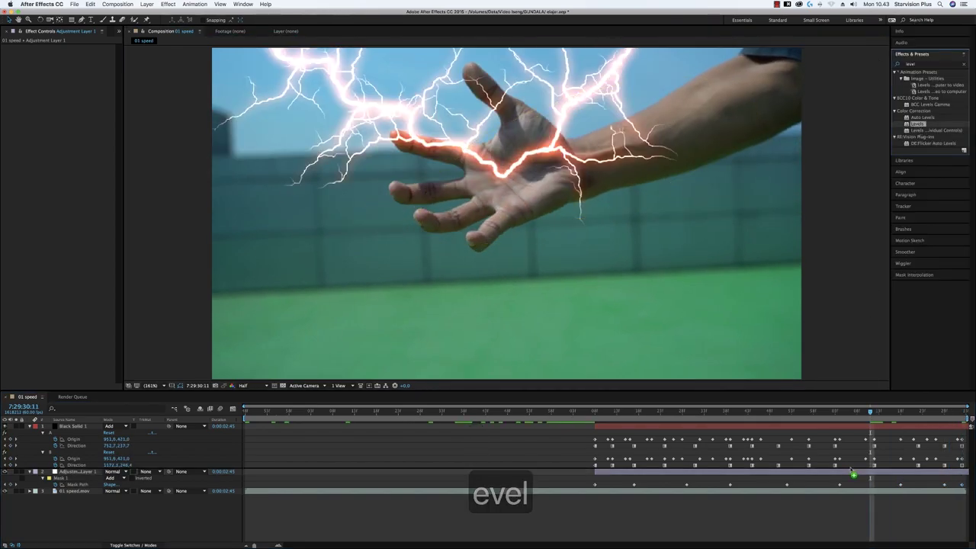
{"action": "left_click_drag", "start_coordinate": [852, 471], "coordinate": [850, 474]}
{"action": "left_click_drag", "start_coordinate": [122, 83], "coordinate": [48, 91]}
{"action": "left_click", "coordinate": [88, 67]}
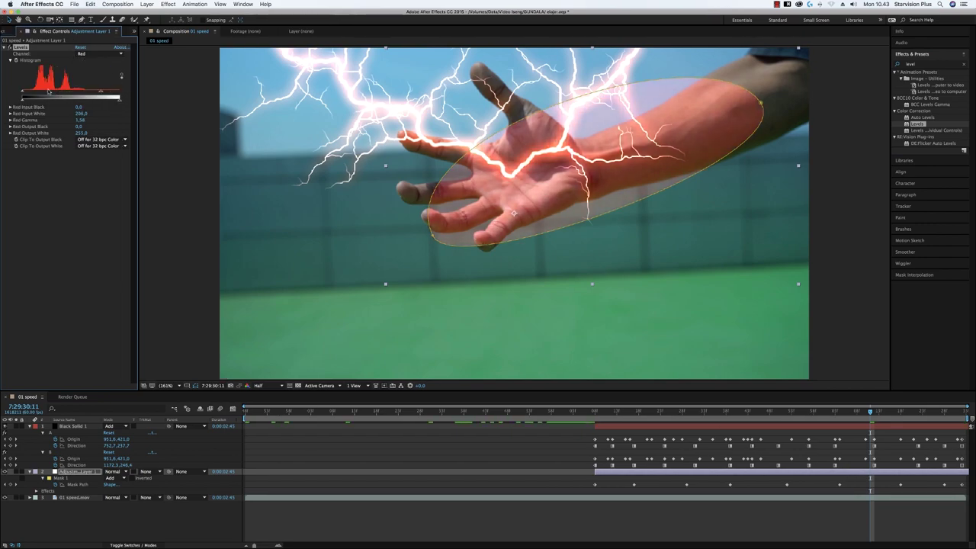
- Set the adjustment layer's mask feather to 444 pixels and its mask expansion to 223 pixels
{"action": "left_click", "coordinate": [78, 472]}
{"action": "left_click", "coordinate": [42, 478]}
{"action": "left_click", "coordinate": [43, 478]}
{"action": "type", "text": "444"}
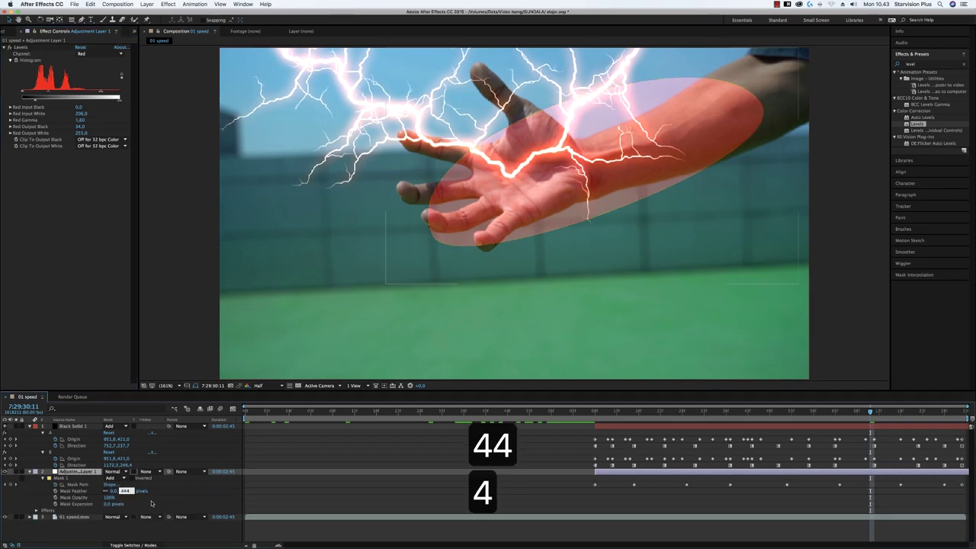
{"action": "key", "text": "Return"}
{"action": "type", "text": "223"}
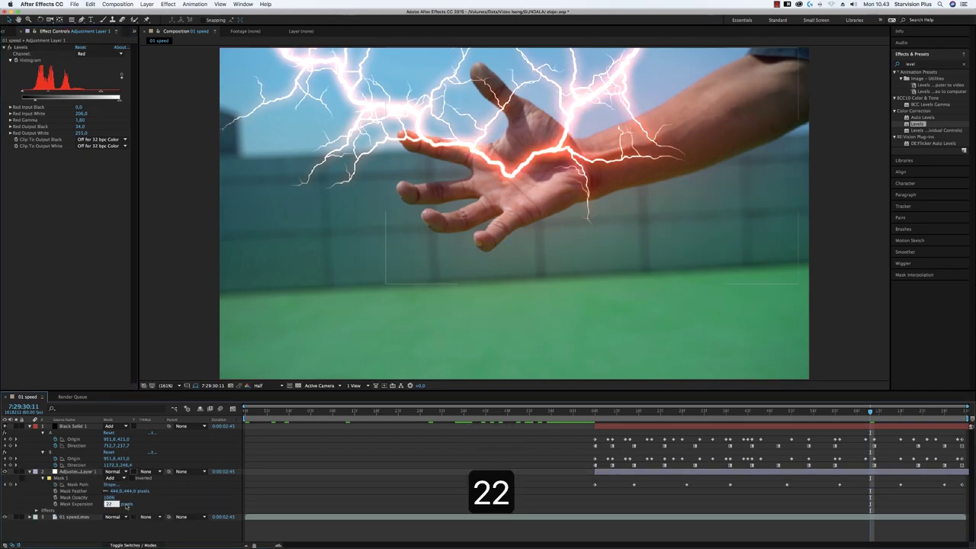
{"action": "key", "text": "Return"}
- Add opacity keyframes at 7:29:29:08 to Black Solid 1 and the adjustment layer, and make them hold keyframes
{"action": "key", "text": "t"}
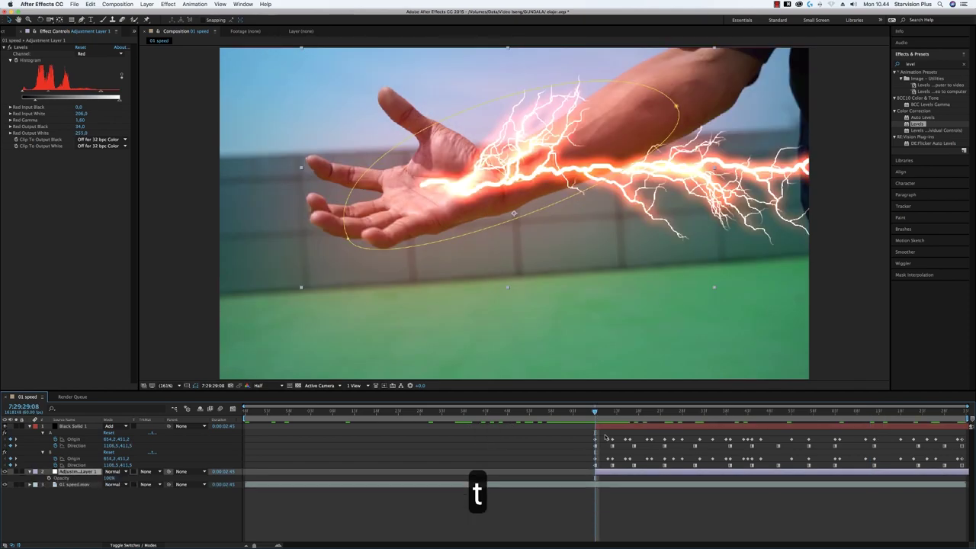
{"action": "left_click", "coordinate": [604, 428]}
{"action": "key", "text": "t"}
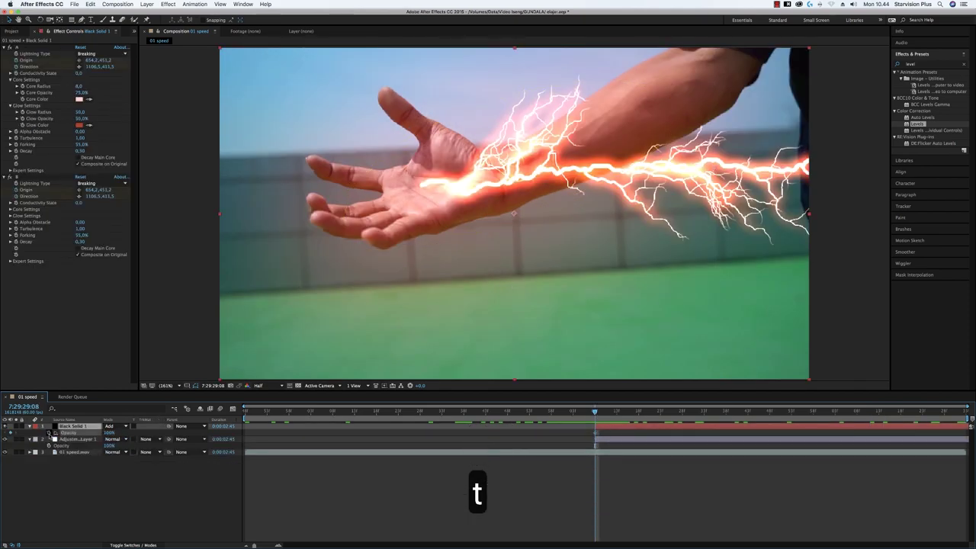
{"action": "left_click", "coordinate": [389, 442]}
{"action": "right_click", "coordinate": [596, 435]}
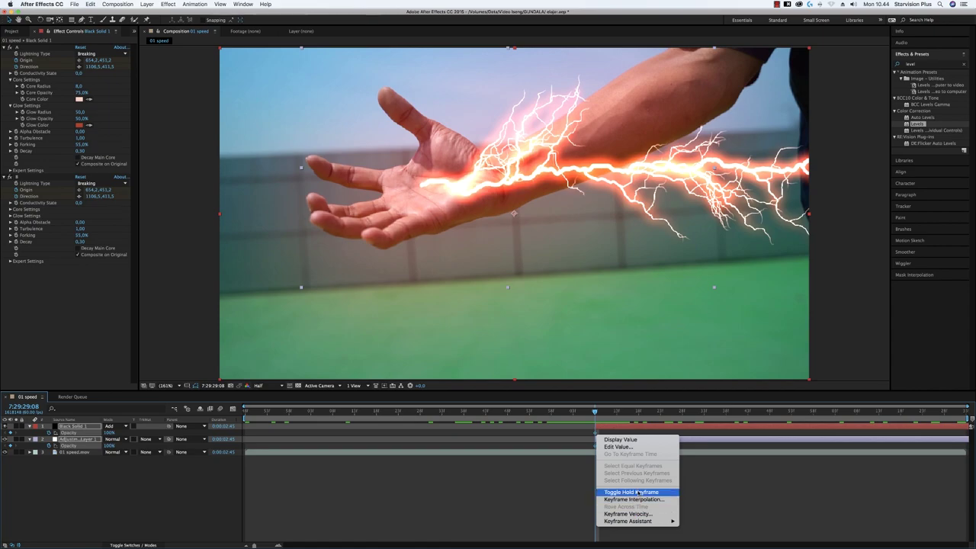
{"action": "left_click", "coordinate": [637, 492]}
- Keyframe both layers' opacity at 0% at 7:29:29:16, 100% at about 7:29:29:22 and 0% at about 7:29:29:33
{"action": "left_click", "coordinate": [630, 416]}
{"action": "left_click_drag", "start_coordinate": [108, 434], "coordinate": [16, 435]}
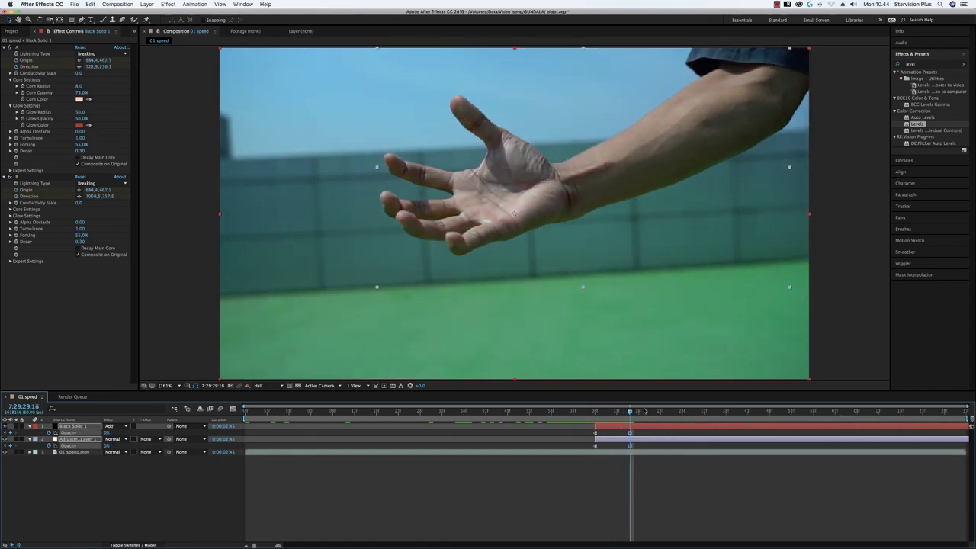
{"action": "left_click_drag", "start_coordinate": [631, 415], "coordinate": [656, 414]}
{"action": "left_click_drag", "start_coordinate": [107, 434], "coordinate": [481, 433]}
{"action": "left_click", "coordinate": [704, 415]}
{"action": "left_click_drag", "start_coordinate": [109, 432], "coordinate": [22, 433]}
- Continue the flicker on both layers with alternating 100% and 0% opacity keyframes from about 7:29:29:38 to 7:29:29:59
{"action": "key", "text": "Page_Down"}
{"action": "key", "text": "Page_Down"}
{"action": "key", "text": "Page_Down"}
{"action": "key", "text": "Page_Down"}
{"action": "key", "text": "Page_Down"}
{"action": "left_click", "coordinate": [743, 413]}
{"action": "left_click", "coordinate": [779, 413]}
{"action": "left_click_drag", "start_coordinate": [109, 433], "coordinate": [305, 433]}
{"action": "left_click", "coordinate": [817, 413]}
{"action": "left_click_drag", "start_coordinate": [109, 432], "coordinate": [31, 432]}
- Alternate both layers' opacity between 100% and 0% from about 7:29:30:08 to 7:29:30:28, and scrub through the flicker
{"action": "key", "text": "Page_Down"}
{"action": "key", "text": "Page_Down"}
{"action": "key", "text": "Page_Down"}
{"action": "key", "text": "Page_Down"}
{"action": "key", "text": "Page_Down"}
{"action": "key", "text": "Page_Down"}
{"action": "key", "text": "Page_Down"}
{"action": "key", "text": "Page_Down"}
{"action": "key", "text": "Page_Down"}
{"action": "left_click", "coordinate": [874, 412]}
{"action": "left_click", "coordinate": [891, 412]}
{"action": "left_click", "coordinate": [922, 413]}
{"action": "left_click_drag", "start_coordinate": [108, 432], "coordinate": [33, 432]}
{"action": "left_click", "coordinate": [946, 413]}
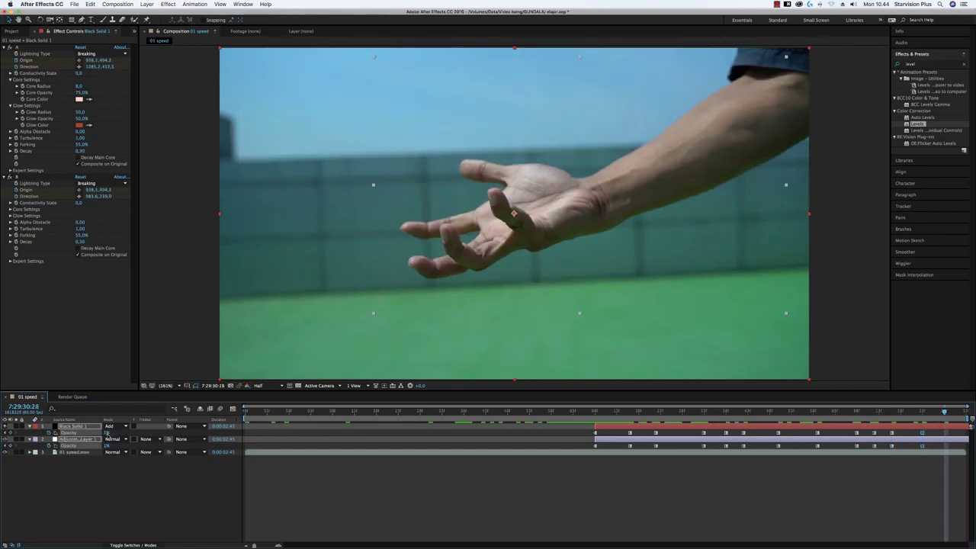
{"action": "left_click_drag", "start_coordinate": [108, 433], "coordinate": [199, 432]}
{"action": "left_click_drag", "start_coordinate": [596, 413], "coordinate": [677, 420]}
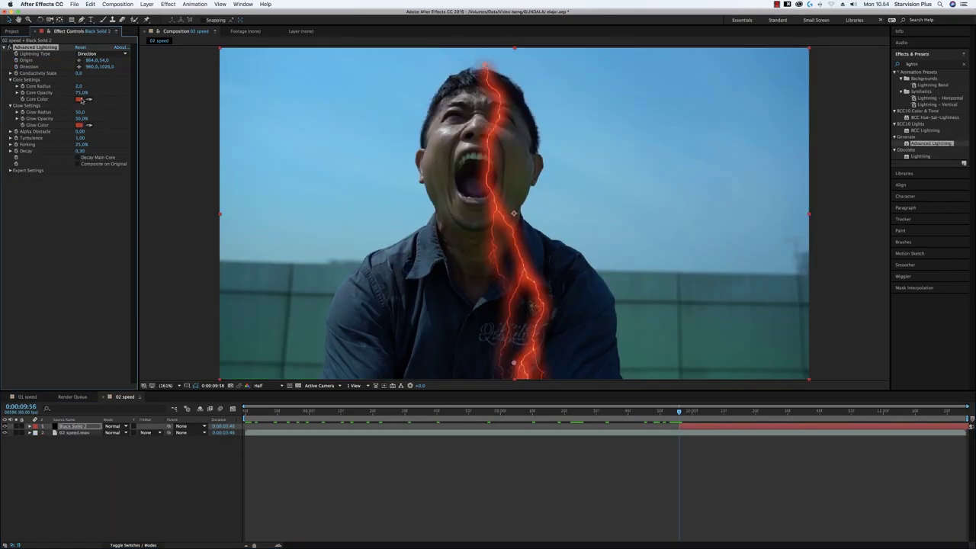
- In the 02 speed composition, set Black Solid 2's lightning core color to pale pink and its lightning type to Breaking
{"action": "left_click", "coordinate": [80, 99]}
{"action": "left_click", "coordinate": [409, 139]}
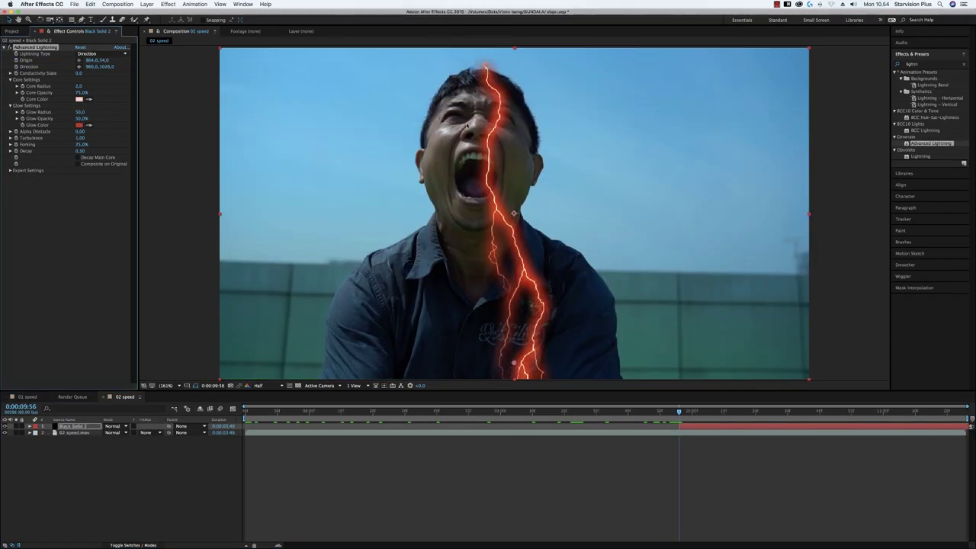
{"action": "left_click", "coordinate": [104, 55]}
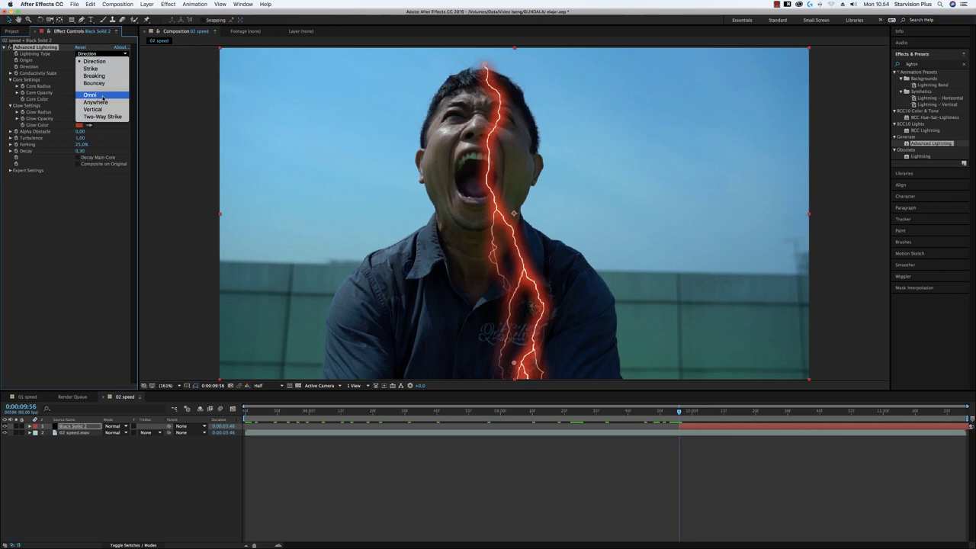
{"action": "left_click", "coordinate": [105, 77]}
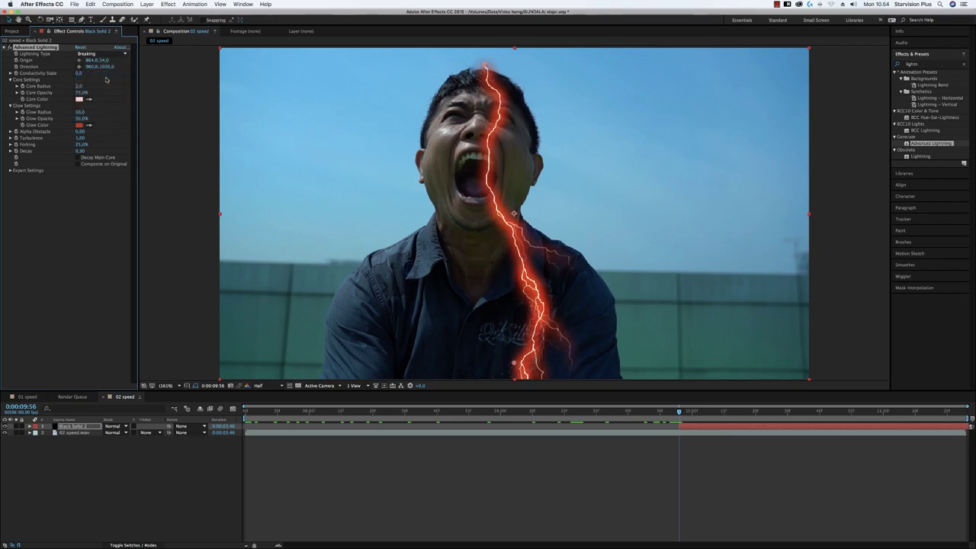
- Enable Composite on Original and Decay Main Core for the lightning, and set Black Solid 2's blending mode to Add
{"action": "left_click", "coordinate": [78, 164]}
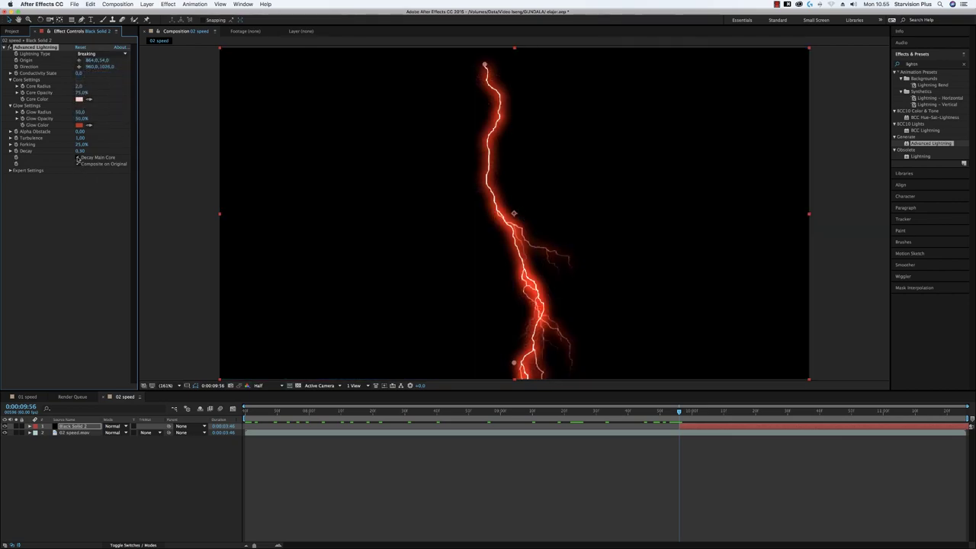
{"action": "left_click", "coordinate": [78, 157]}
{"action": "left_click", "coordinate": [113, 425]}
{"action": "left_click", "coordinate": [131, 315]}
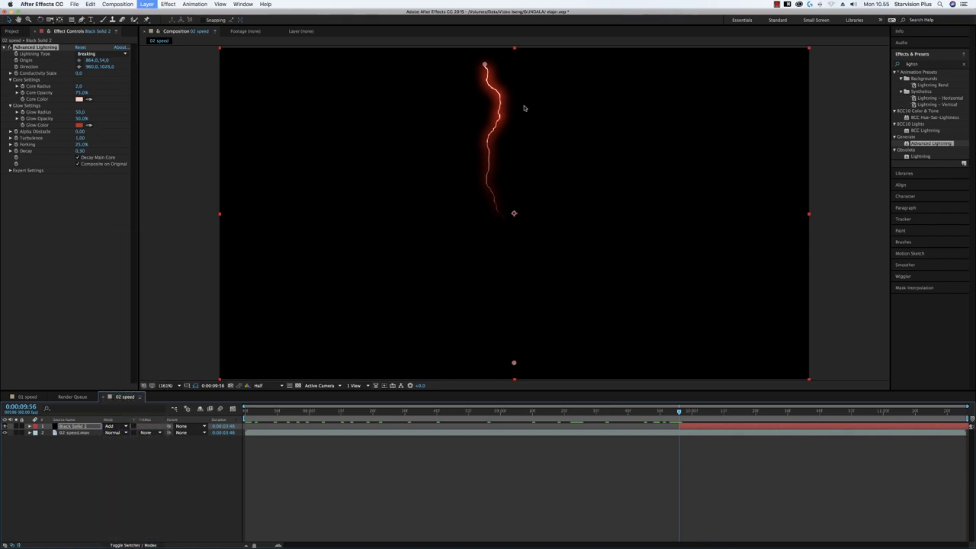
- Place the lightning's origin inside the open mouth and its direction point beside the face, and set the core radius to 6
{"action": "left_click_drag", "start_coordinate": [485, 65], "coordinate": [476, 171]}
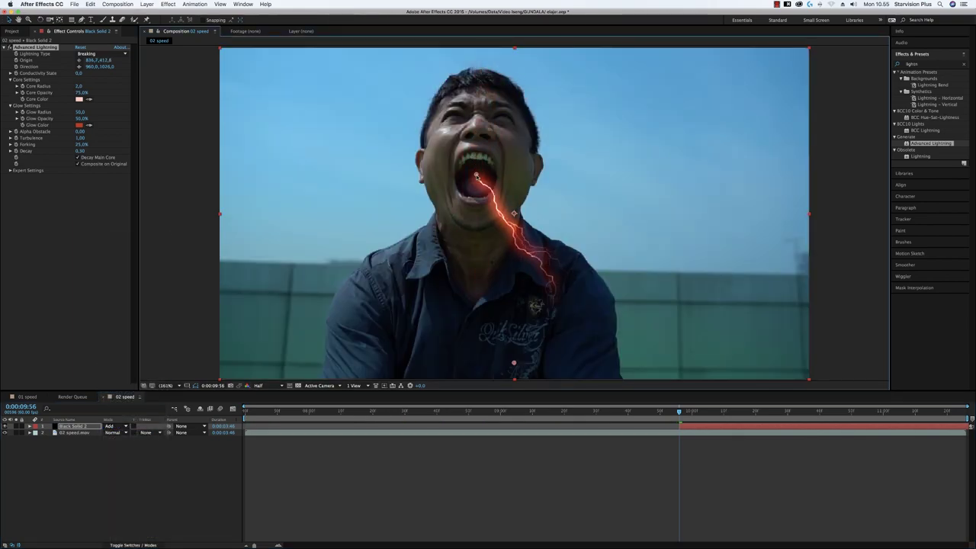
{"action": "left_click_drag", "start_coordinate": [514, 367], "coordinate": [569, 193]}
{"action": "left_click", "coordinate": [77, 86]}
{"action": "type", "text": "6"}
{"action": "key", "text": "Return"}
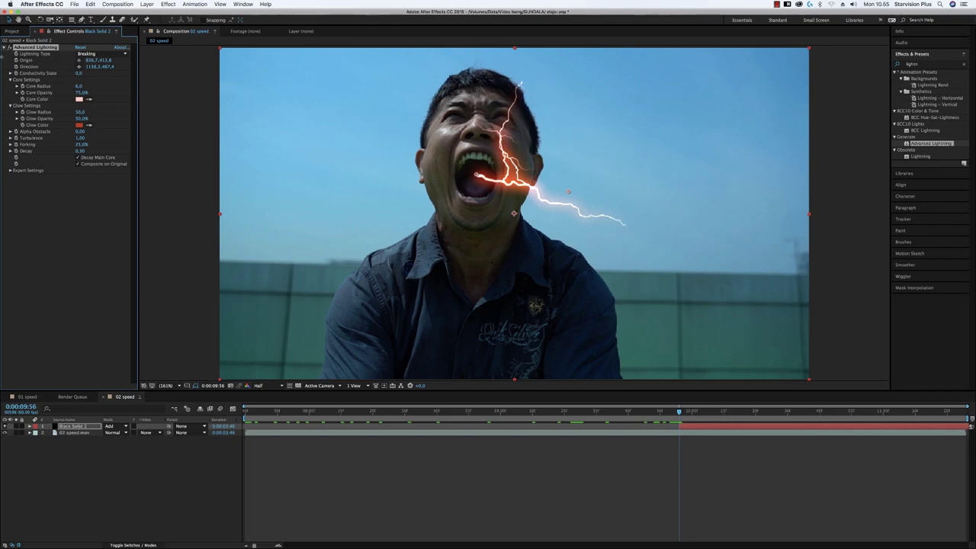
- Keyframe the lightning's origin and direction from 0:00:09:56 to about 0:00:10:34, keeping the origin in the moving mouth
{"action": "key", "text": "u"}
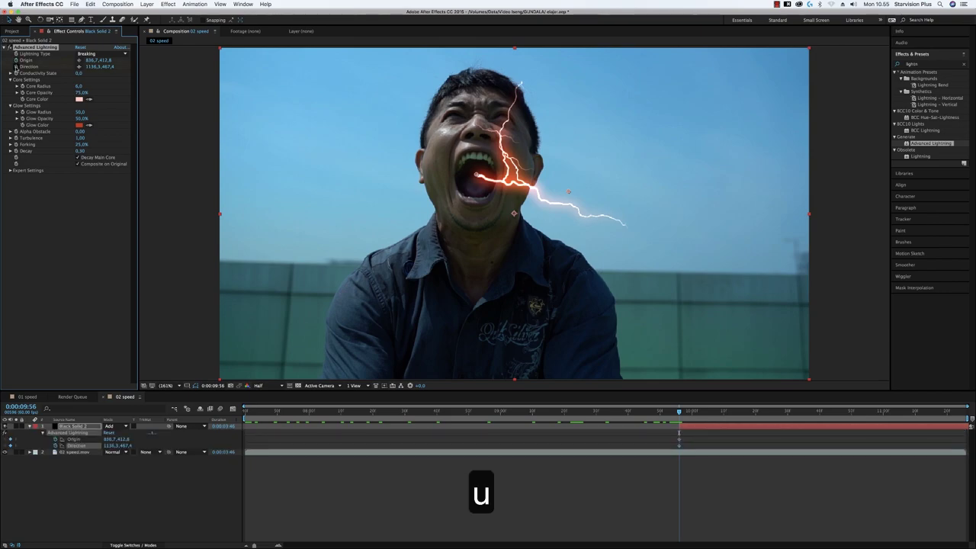
{"action": "left_click_drag", "start_coordinate": [683, 415], "coordinate": [710, 416]}
{"action": "left_click_drag", "start_coordinate": [477, 176], "coordinate": [455, 210]}
{"action": "left_click_drag", "start_coordinate": [568, 191], "coordinate": [579, 222]}
{"action": "left_click_drag", "start_coordinate": [709, 414], "coordinate": [750, 416]}
{"action": "left_click_drag", "start_coordinate": [454, 211], "coordinate": [473, 253]}
{"action": "left_click_drag", "start_coordinate": [578, 223], "coordinate": [644, 272]}
{"action": "left_click_drag", "start_coordinate": [749, 414], "coordinate": [800, 415]}
{"action": "left_click_drag", "start_coordinate": [472, 253], "coordinate": [496, 234]}
{"action": "left_click_drag", "start_coordinate": [644, 272], "coordinate": [647, 260]}
- Reposition the lightning's origin in the mouth and its direction point beside the face at about 0:00:11:02, 0:00:11:20 and 0:00:11:25
{"action": "left_click_drag", "start_coordinate": [800, 414], "coordinate": [889, 416]}
{"action": "left_click_drag", "start_coordinate": [495, 235], "coordinate": [485, 190]}
{"action": "left_click_drag", "start_coordinate": [647, 260], "coordinate": [646, 229]}
{"action": "left_click_drag", "start_coordinate": [889, 414], "coordinate": [947, 416]}
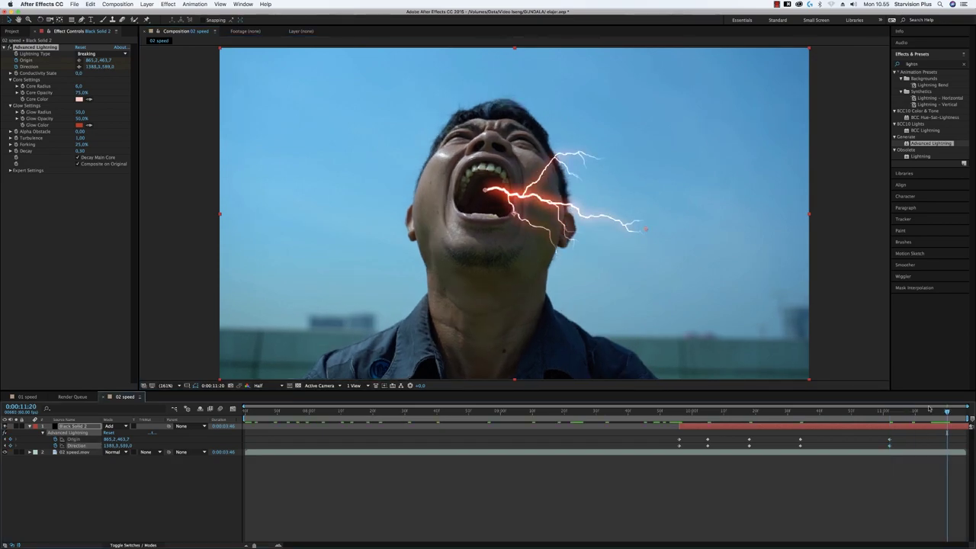
{"action": "left_click_drag", "start_coordinate": [485, 190], "coordinate": [484, 208]}
{"action": "left_click_drag", "start_coordinate": [645, 229], "coordinate": [648, 204]}
{"action": "left_click_drag", "start_coordinate": [485, 208], "coordinate": [481, 212]}
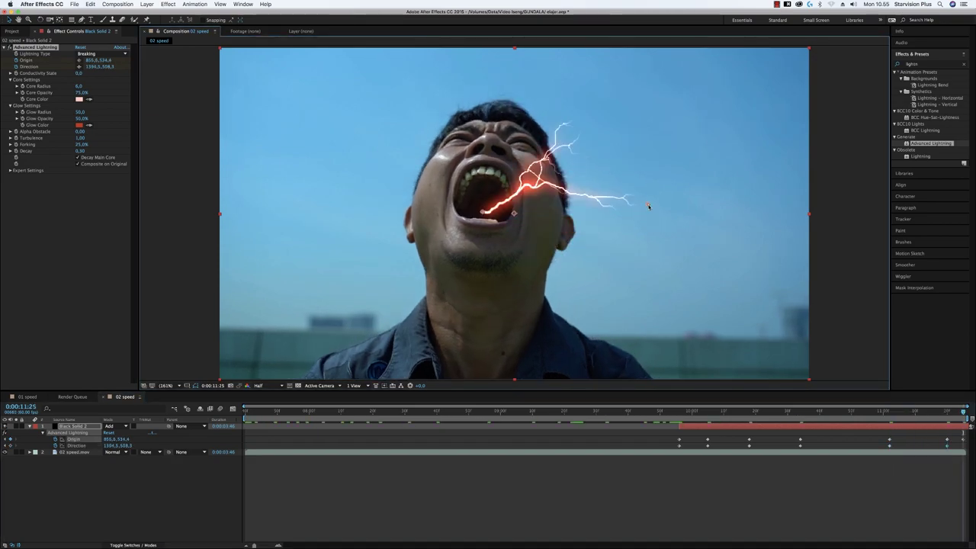
{"action": "left_click_drag", "start_coordinate": [649, 204], "coordinate": [657, 223]}
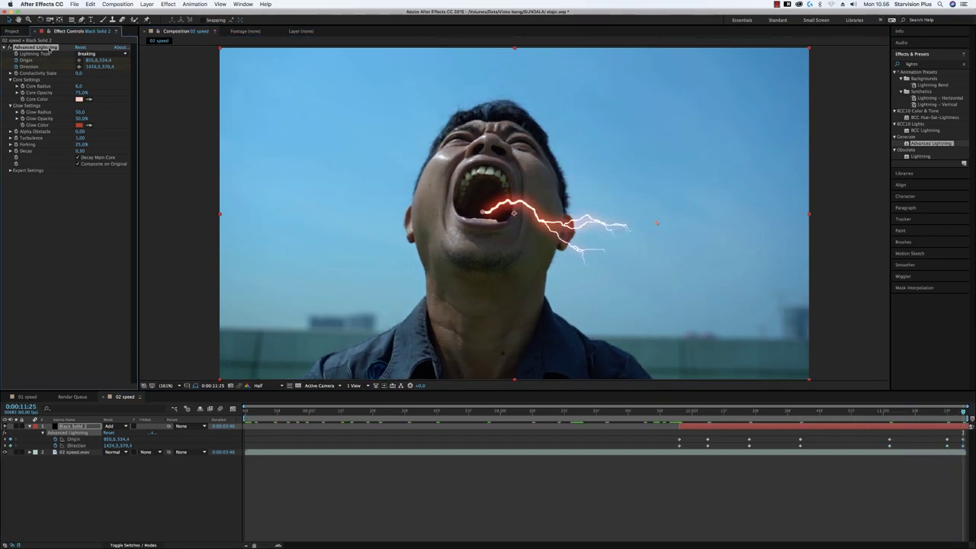
- Duplicate the Advanced Lightning effect on Black Solid 2 and reveal the keyframes of both copies
{"action": "key", "text": "super+d"}
{"action": "key", "text": "u"}
{"action": "key", "text": "u"}
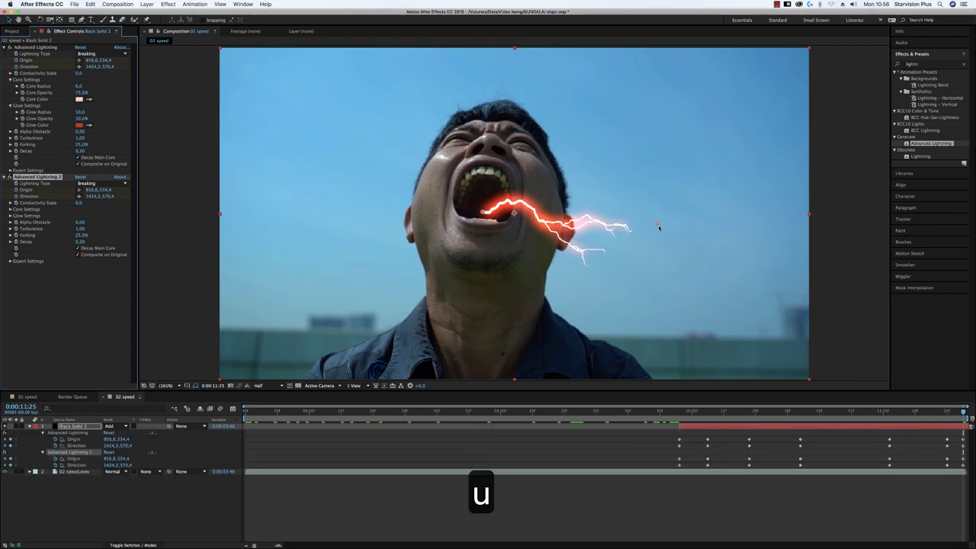
- Move the second lightning's direction point to the opposite side of the face at 0:00:11:25, 0:00:11:20, 0:00:11:02 and one point before that
{"action": "left_click_drag", "start_coordinate": [658, 226], "coordinate": [366, 213]}
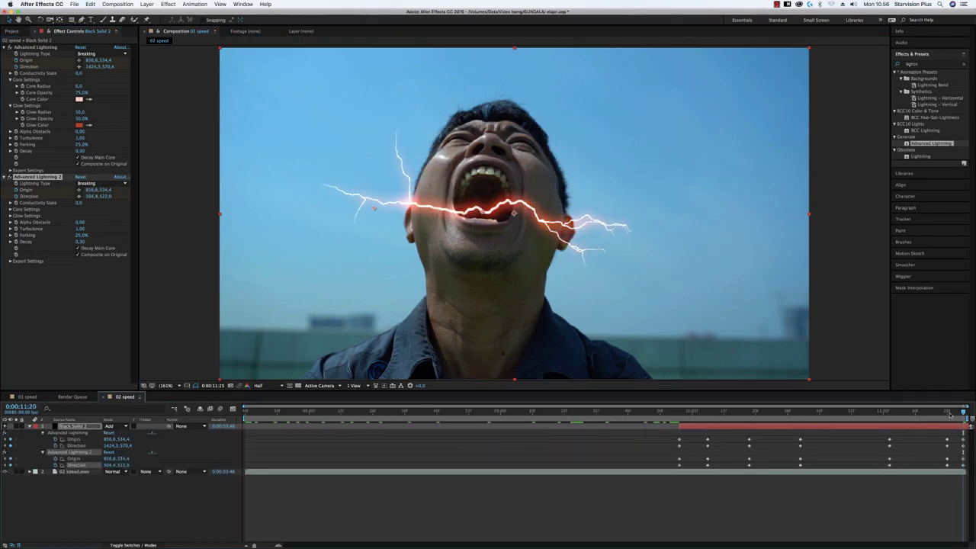
{"action": "key", "text": "j"}
{"action": "left_click_drag", "start_coordinate": [648, 204], "coordinate": [404, 201]}
{"action": "left_click", "coordinate": [890, 411]}
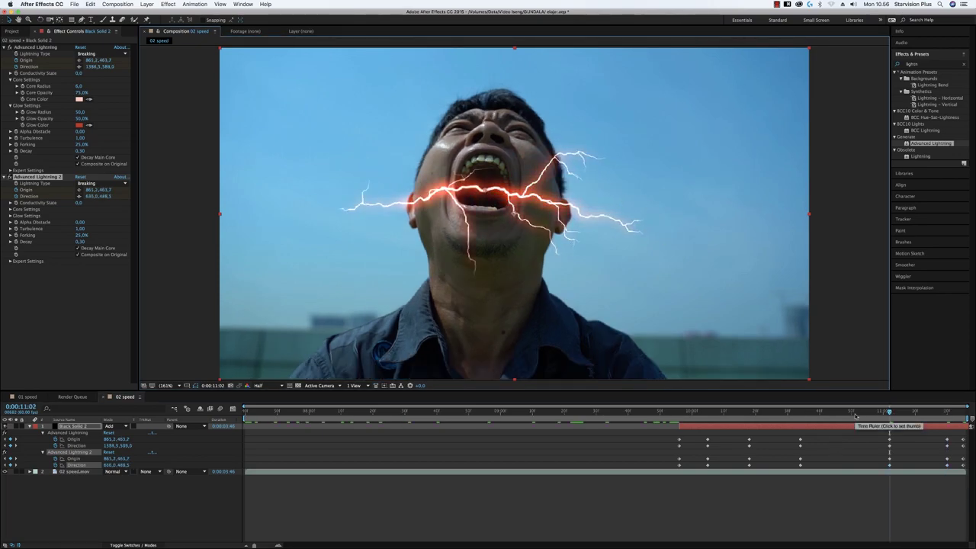
{"action": "left_click", "coordinate": [845, 412]}
{"action": "left_click_drag", "start_coordinate": [533, 226], "coordinate": [408, 220]}
- Move the second lightning's direction point across the face at its remaining earlier keyframes, working back to 0:00:09:56
{"action": "left_click", "coordinate": [801, 412]}
{"action": "left_click", "coordinate": [749, 413]}
{"action": "left_click_drag", "start_coordinate": [649, 260], "coordinate": [409, 261]}
{"action": "key", "text": "j"}
{"action": "left_click_drag", "start_coordinate": [577, 224], "coordinate": [400, 225]}
{"action": "key", "text": "j"}
{"action": "left_click_drag", "start_coordinate": [603, 191], "coordinate": [418, 185]}
- Preview the double lightning, recentre both origins in the mouth shortly after the second keyframe, and return to the layer's start
{"action": "key", "text": "space"}
{"action": "left_click_drag", "start_coordinate": [465, 229], "coordinate": [461, 242]}
{"action": "left_click", "coordinate": [36, 48]}
{"action": "left_click_drag", "start_coordinate": [723, 412], "coordinate": [965, 412]}
{"action": "key", "text": "i"}
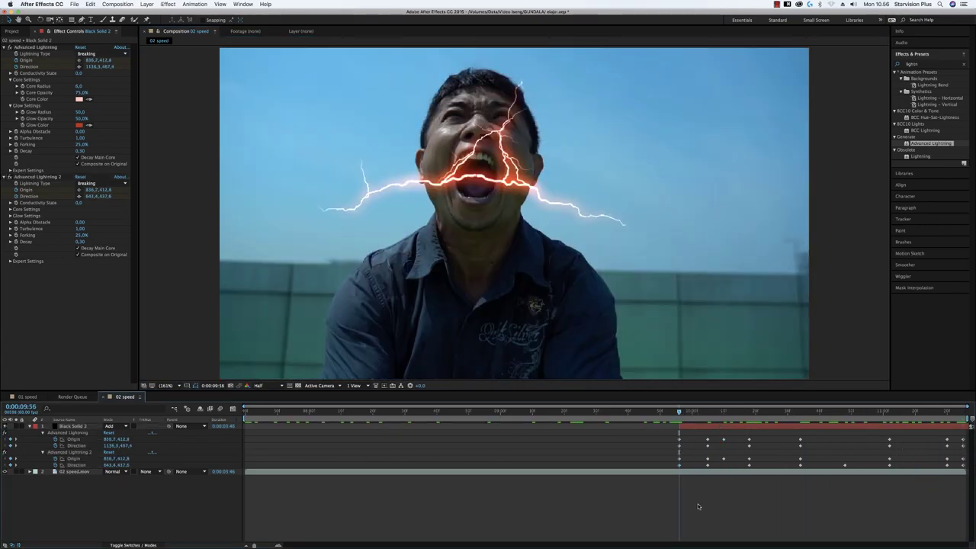
- Create another black solid starting at 0:00:09:56 and apply Advanced Lightning to it
{"action": "right_click", "coordinate": [699, 506]}
{"action": "mouse_move", "coordinate": [755, 475]}
{"action": "left_click", "coordinate": [833, 489]}
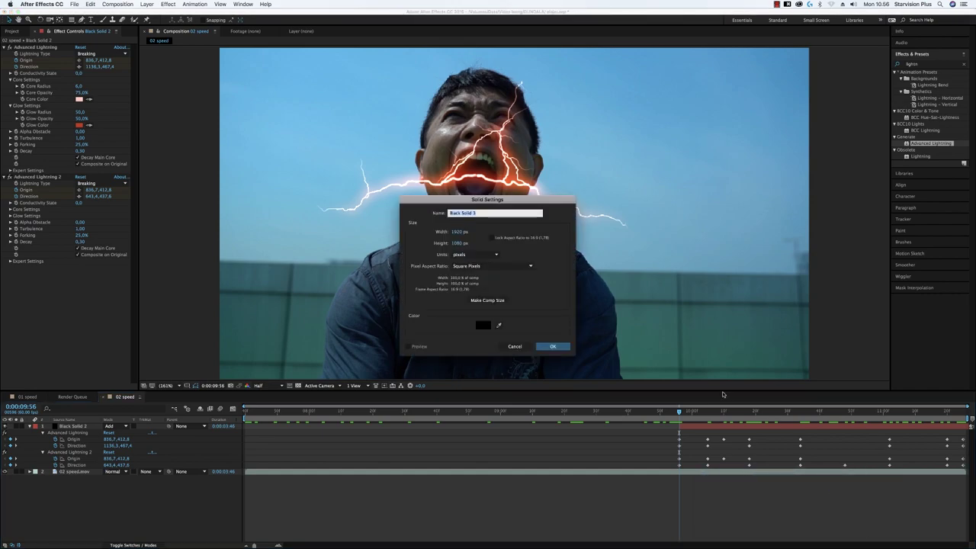
{"action": "left_click", "coordinate": [555, 348]}
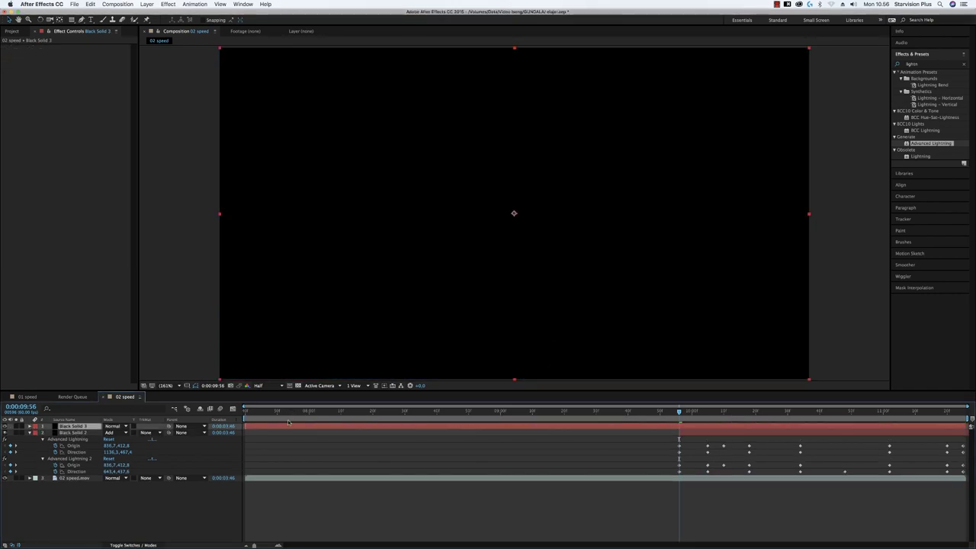
{"action": "left_click", "coordinate": [30, 432]}
{"action": "double_click", "coordinate": [931, 143]}
- Set the new lightning's glow color to orange-red and its core color to pale pink
{"action": "left_click", "coordinate": [10, 79]}
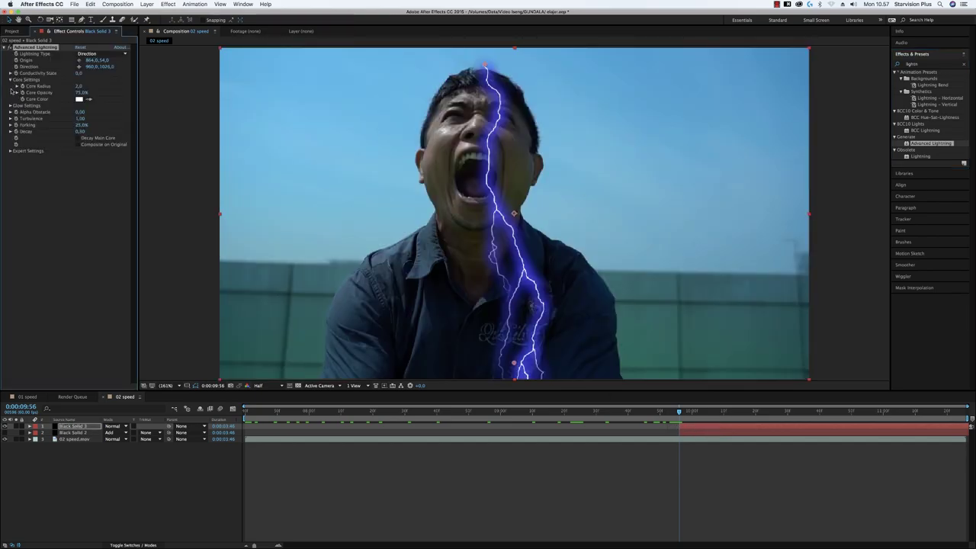
{"action": "left_click", "coordinate": [10, 105]}
{"action": "left_click", "coordinate": [79, 125]}
{"action": "left_click", "coordinate": [349, 231]}
{"action": "left_click", "coordinate": [329, 147]}
{"action": "left_click", "coordinate": [412, 140]}
{"action": "left_click", "coordinate": [90, 99]}
{"action": "left_click", "coordinate": [79, 125]}
{"action": "left_click", "coordinate": [80, 100]}
{"action": "left_click", "coordinate": [271, 141]}
{"action": "left_click", "coordinate": [410, 140]}
- Set the lightning type to Bouncey, with its origin in the open mouth and its direction point beside the face
{"action": "left_click_drag", "start_coordinate": [484, 66], "coordinate": [477, 173]}
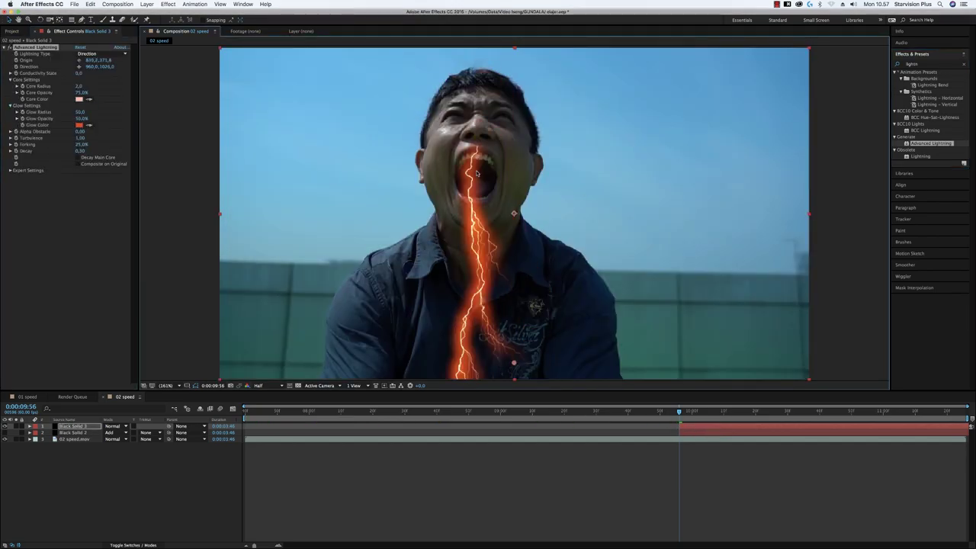
{"action": "left_click", "coordinate": [102, 54]}
{"action": "left_click", "coordinate": [101, 84]}
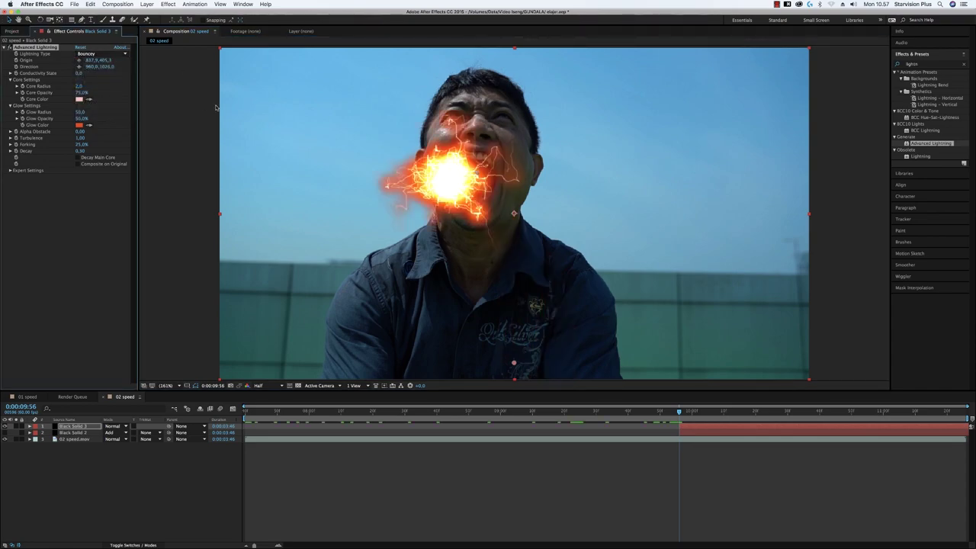
{"action": "left_click_drag", "start_coordinate": [516, 369], "coordinate": [582, 193]}
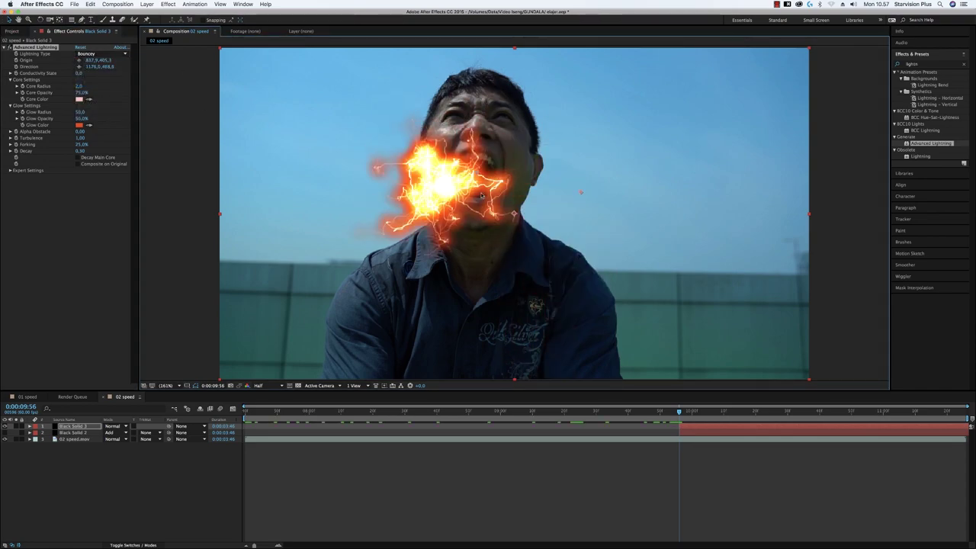
- Enable Decay Main Core and Composite on Original, and set Black Solid 3's blending mode to Add
{"action": "left_click", "coordinate": [78, 157]}
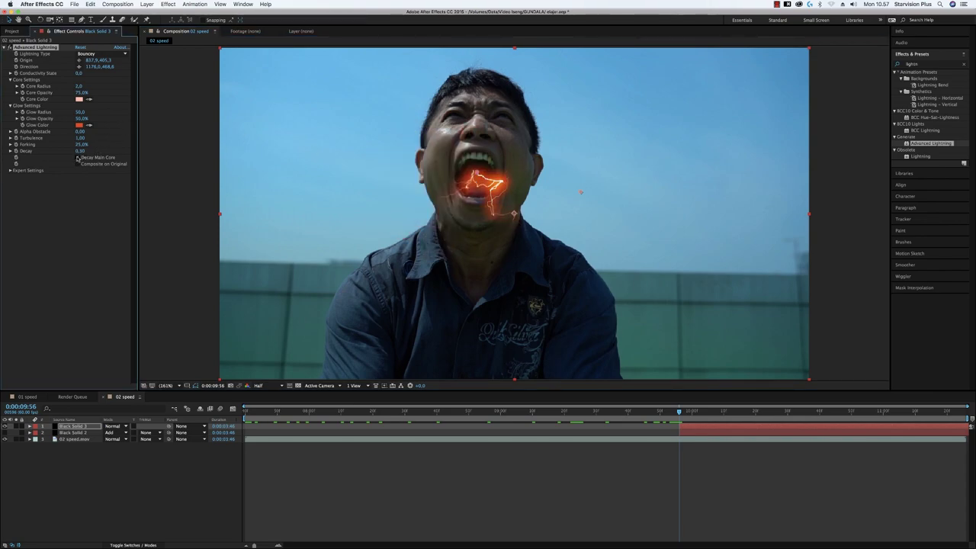
{"action": "left_click", "coordinate": [77, 164]}
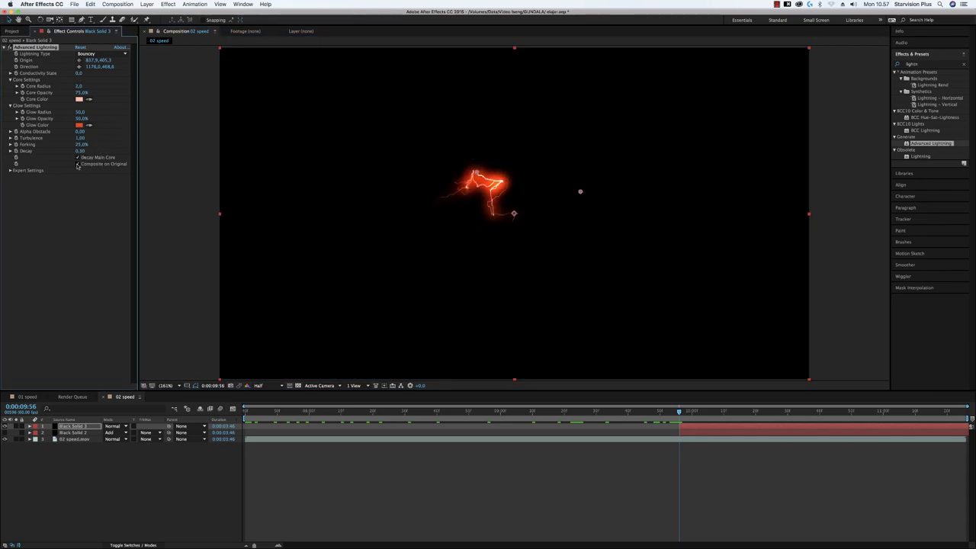
{"action": "left_click", "coordinate": [113, 426]}
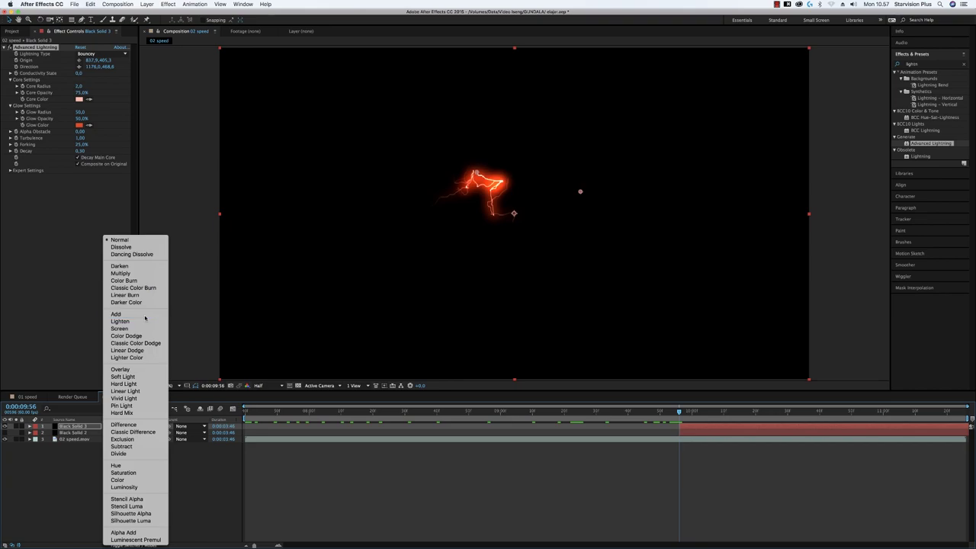
{"action": "left_click", "coordinate": [145, 315]}
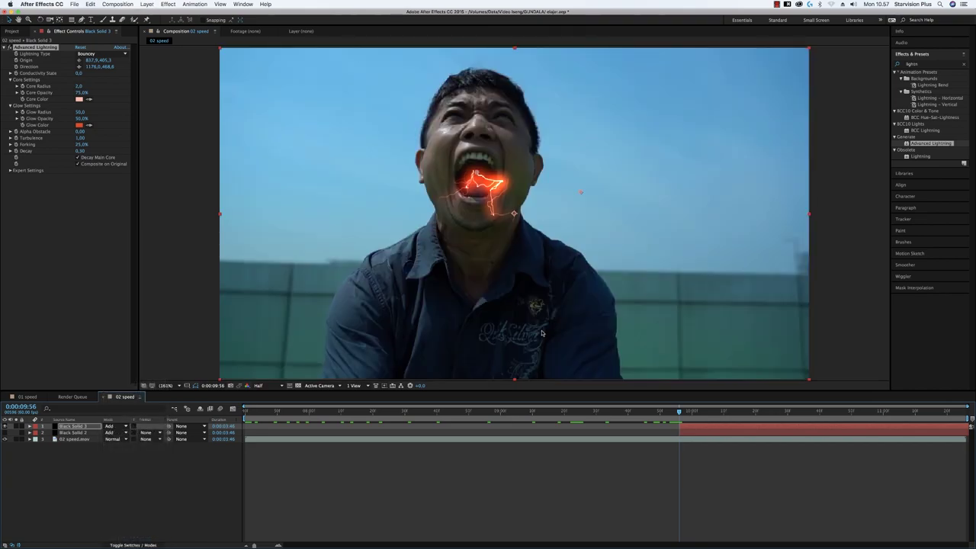
- Keyframe Origin, Direction and Conductivity State at 0:00:09:56, then reposition origin and direction with the mouth at 0:00:10:09 and 0:00:10:25
{"action": "left_click", "coordinate": [15, 73]}
{"action": "key", "text": "u"}
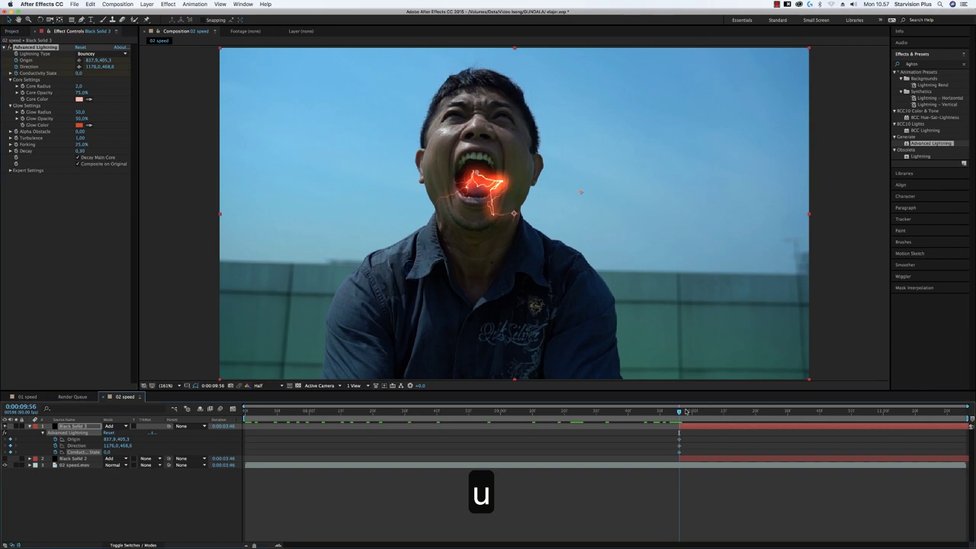
{"action": "left_click", "coordinate": [721, 411]}
{"action": "left_click_drag", "start_coordinate": [473, 174], "coordinate": [464, 220]}
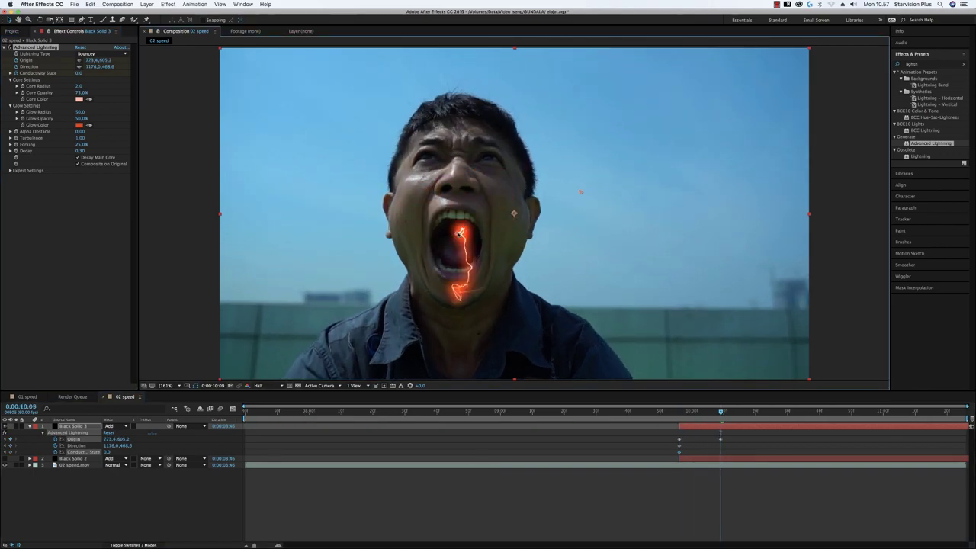
{"action": "left_click_drag", "start_coordinate": [581, 192], "coordinate": [581, 215]}
{"action": "left_click_drag", "start_coordinate": [723, 412], "coordinate": [772, 413]}
{"action": "left_click_drag", "start_coordinate": [464, 220], "coordinate": [483, 254]}
{"action": "left_click_drag", "start_coordinate": [581, 216], "coordinate": [601, 243]}
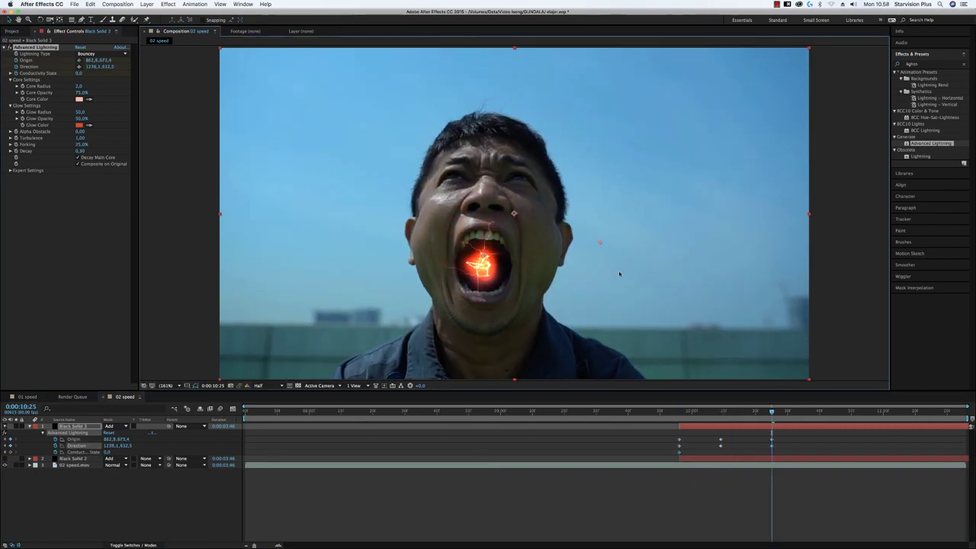
- Keep the lightning's origin in the moving mouth from 0:00:10:41 to 0:00:11:25, adjusting the direction point at 0:00:10:58 and 0:00:11:25
{"action": "left_click_drag", "start_coordinate": [771, 412], "coordinate": [822, 412]}
{"action": "left_click_drag", "start_coordinate": [483, 254], "coordinate": [489, 238]}
{"action": "left_click_drag", "start_coordinate": [825, 413], "coordinate": [877, 419]}
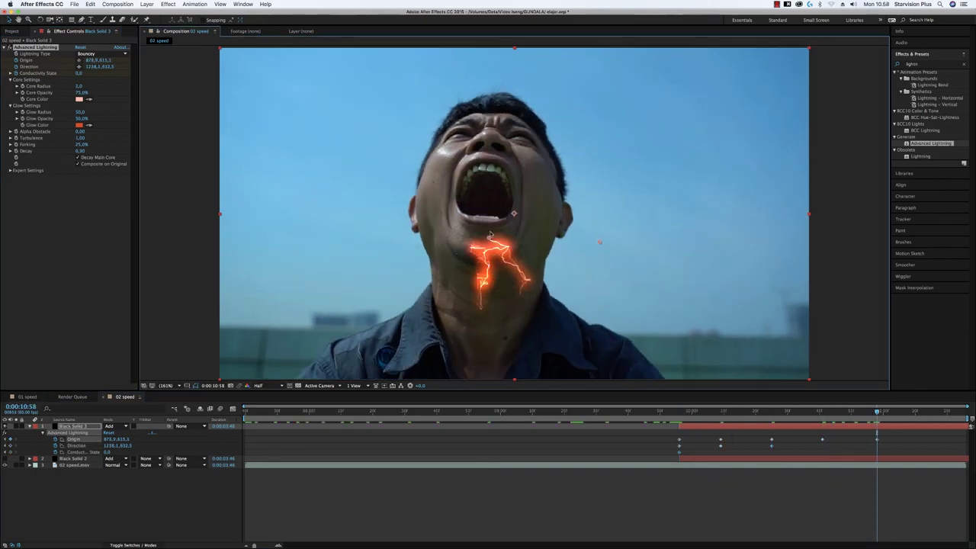
{"action": "left_click_drag", "start_coordinate": [489, 238], "coordinate": [489, 208]}
{"action": "left_click_drag", "start_coordinate": [600, 243], "coordinate": [592, 253]}
{"action": "left_click_drag", "start_coordinate": [877, 413], "coordinate": [931, 417]}
{"action": "left_click_drag", "start_coordinate": [489, 208], "coordinate": [488, 197]}
{"action": "left_click_drag", "start_coordinate": [932, 416], "coordinate": [963, 416]}
{"action": "left_click_drag", "start_coordinate": [488, 196], "coordinate": [483, 209]}
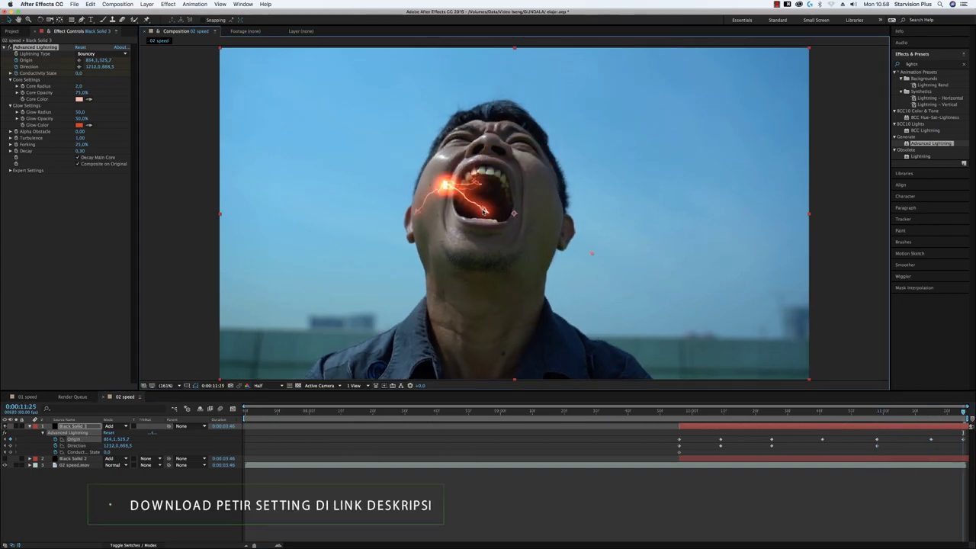
{"action": "left_click_drag", "start_coordinate": [592, 254], "coordinate": [595, 244]}
- Add in-between origin keyframes that follow the mouth from 0:00:11:07 back to the layer's start, and shift the direction point at 0:00:10:36
{"action": "left_click_drag", "start_coordinate": [964, 415], "coordinate": [905, 415]}
{"action": "left_click_drag", "start_coordinate": [488, 203], "coordinate": [483, 209]}
{"action": "left_click_drag", "start_coordinate": [905, 413], "coordinate": [848, 416]}
{"action": "left_click_drag", "start_coordinate": [489, 223], "coordinate": [493, 219]}
{"action": "left_click_drag", "start_coordinate": [848, 413], "coordinate": [807, 417]}
{"action": "left_click_drag", "start_coordinate": [487, 244], "coordinate": [493, 231]}
{"action": "left_click_drag", "start_coordinate": [597, 246], "coordinate": [545, 225]}
{"action": "left_click_drag", "start_coordinate": [808, 417], "coordinate": [743, 416]}
{"action": "left_click_drag", "start_coordinate": [469, 246], "coordinate": [465, 257]}
{"action": "left_click_drag", "start_coordinate": [743, 413], "coordinate": [701, 413]}
{"action": "left_click_drag", "start_coordinate": [465, 206], "coordinate": [454, 199]}
{"action": "left_click_drag", "start_coordinate": [701, 413], "coordinate": [680, 412]}
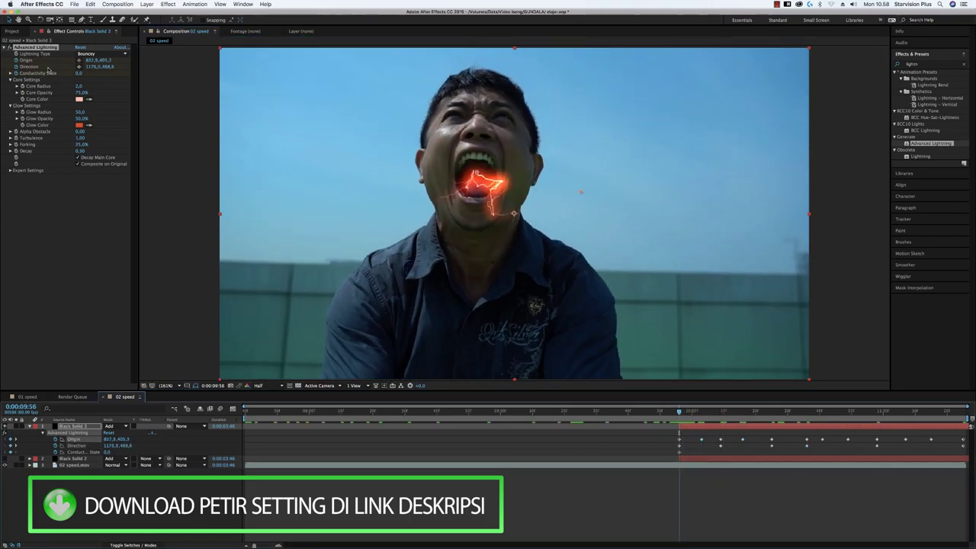
- Duplicate the Advanced Lightning effect on Black Solid 3, reveal both copies' keyframes and select the second copy
{"action": "key", "text": "super+d"}
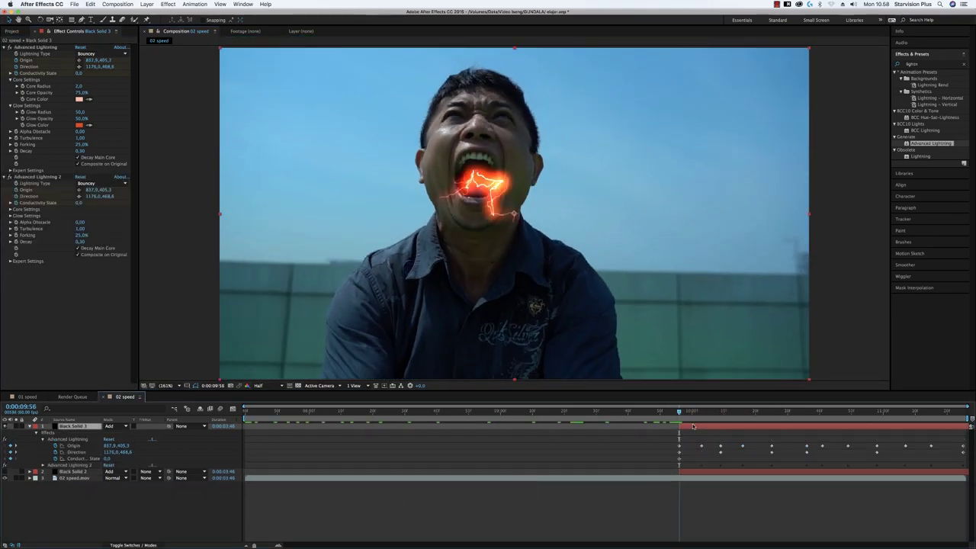
{"action": "key", "text": "u"}
{"action": "key", "text": "u"}
{"action": "left_click", "coordinate": [53, 178]}
- Reposition the second copy's direction point across the face or below the mouth at the keyframes from 0:00:09:56 to 0:00:10:36
{"action": "left_click_drag", "start_coordinate": [582, 193], "coordinate": [408, 212]}
{"action": "left_click_drag", "start_coordinate": [724, 411], "coordinate": [721, 412]}
{"action": "left_click_drag", "start_coordinate": [582, 215], "coordinate": [493, 292]}
{"action": "key", "text": "k"}
{"action": "key", "text": "k"}
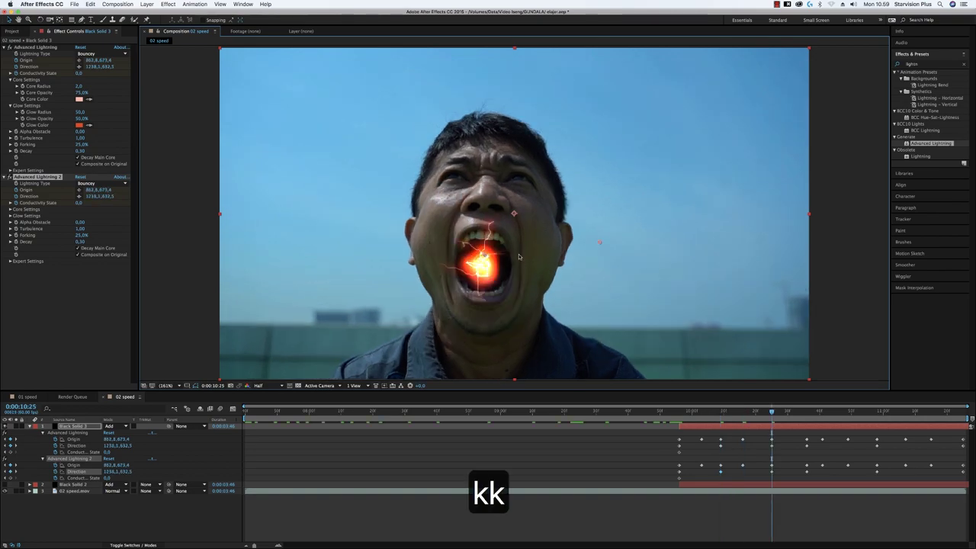
{"action": "key", "text": "k"}
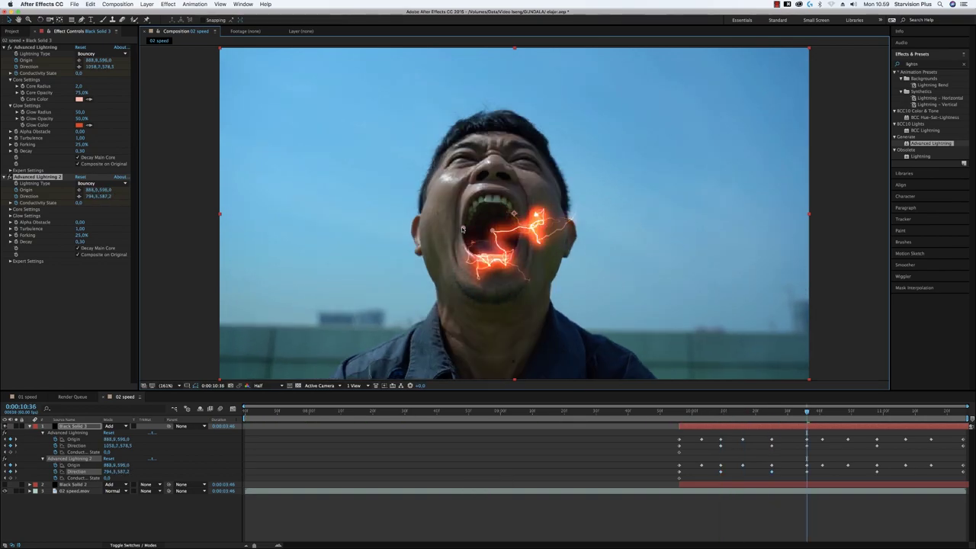
- Move the second copy's direction point to the opposite side of the mouth from 0:00:10:41 to the end, and preview the animation
{"action": "key", "text": "k"}
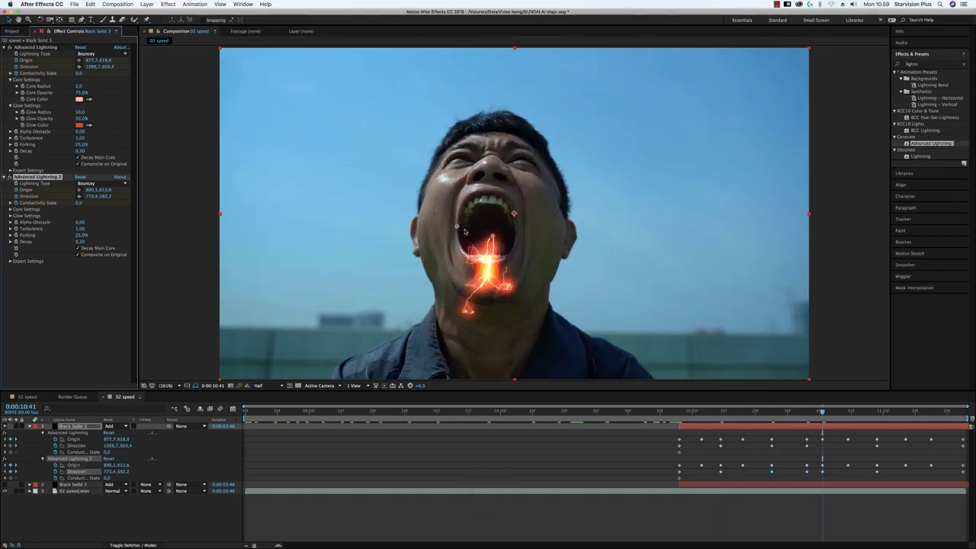
{"action": "key", "text": "k"}
{"action": "key", "text": "k"}
{"action": "key", "text": "k"}
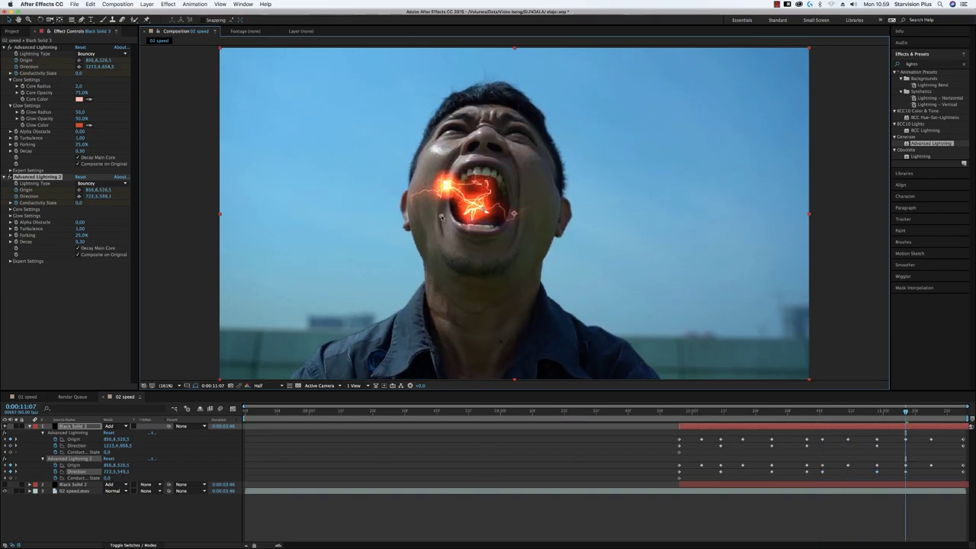
{"action": "key", "text": "k"}
{"action": "key", "text": "k"}
{"action": "key", "text": "space"}
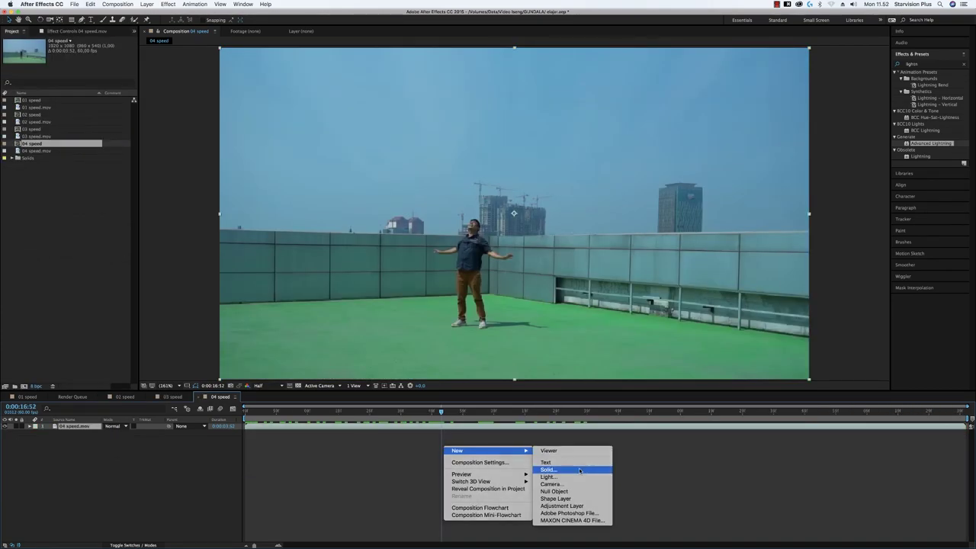
- Add a black solid to the 04 speed composition, apply Advanced Lightning to it and start the layer at 0:00:16:52
{"action": "left_click", "coordinate": [580, 471]}
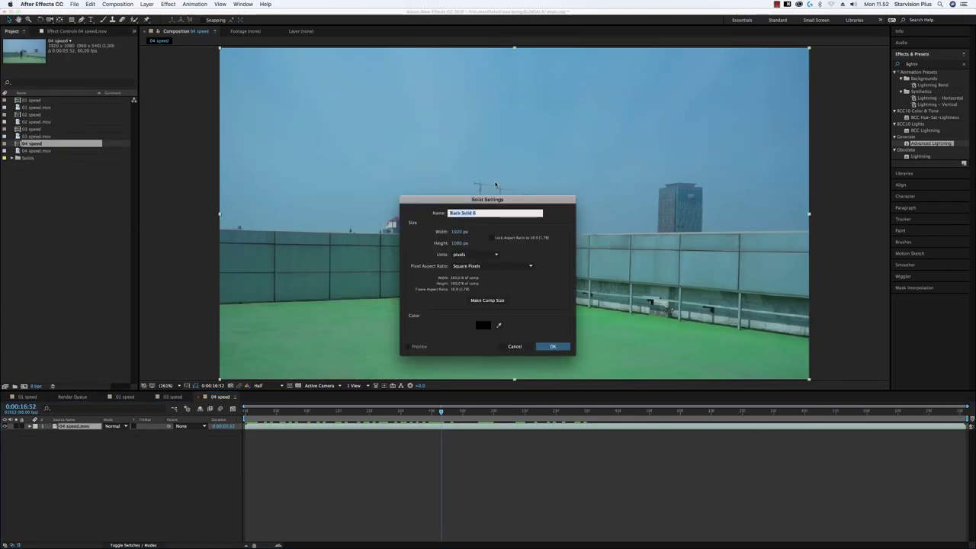
{"action": "key", "text": "Return"}
{"action": "left_click_drag", "start_coordinate": [931, 143], "coordinate": [453, 428]}
{"action": "left_click_drag", "start_coordinate": [255, 427], "coordinate": [452, 434]}
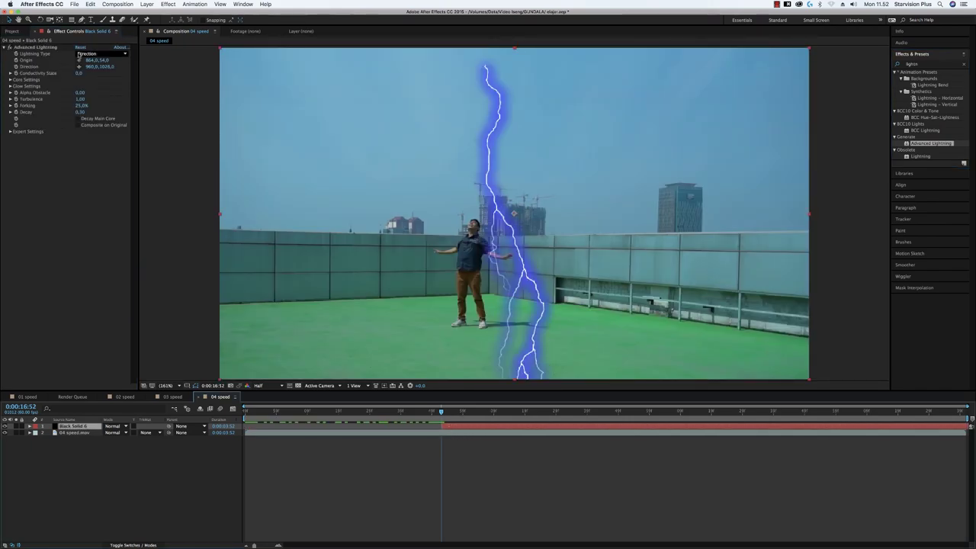
- Set the lightning's glow color to red and its core color to pale pink on Black Solid 6
{"action": "left_click", "coordinate": [11, 79]}
{"action": "left_click", "coordinate": [10, 105]}
{"action": "left_click", "coordinate": [79, 124]}
{"action": "left_click", "coordinate": [351, 231]}
{"action": "left_click_drag", "start_coordinate": [351, 231], "coordinate": [351, 234]}
{"action": "key", "text": "Return"}
{"action": "left_click", "coordinate": [79, 99]}
{"action": "left_click", "coordinate": [271, 135]}
{"action": "left_click", "coordinate": [410, 139]}
- Set the lightning type to Two-Way Strike, running from about 368.7, -29.2 above the frame to about 357.9, 1019.8 on the ground
{"action": "left_click", "coordinate": [99, 54]}
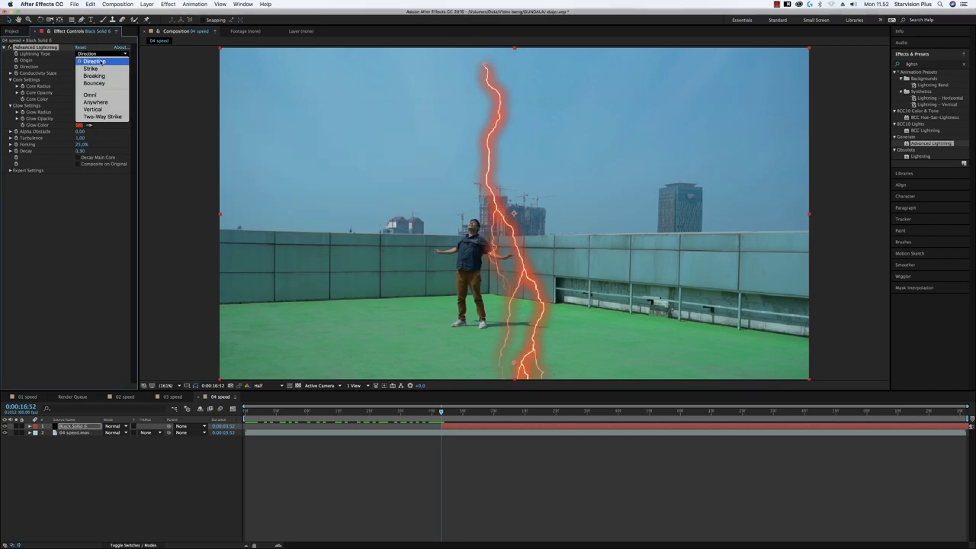
{"action": "left_click", "coordinate": [110, 117]}
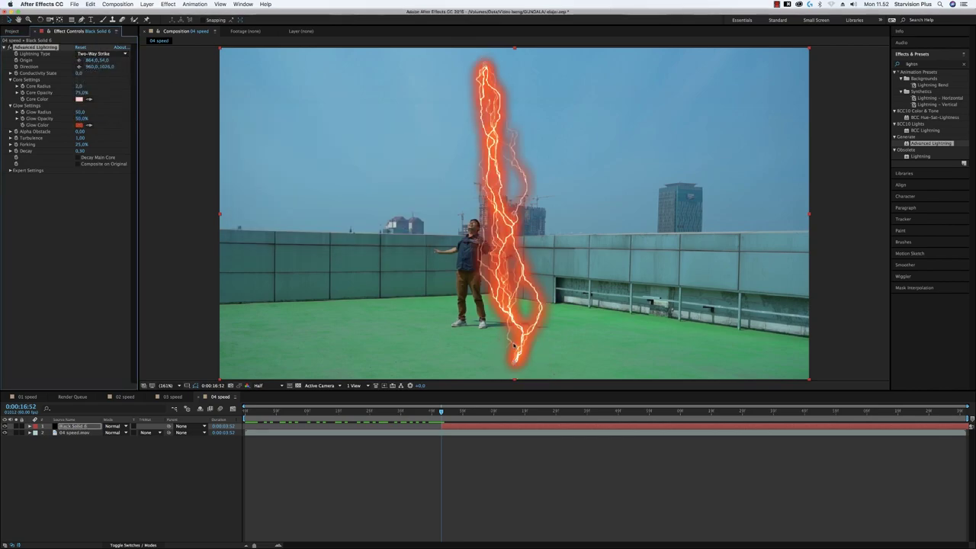
{"action": "left_click_drag", "start_coordinate": [523, 372], "coordinate": [330, 362]}
{"action": "left_click_drag", "start_coordinate": [485, 65], "coordinate": [332, 41]}
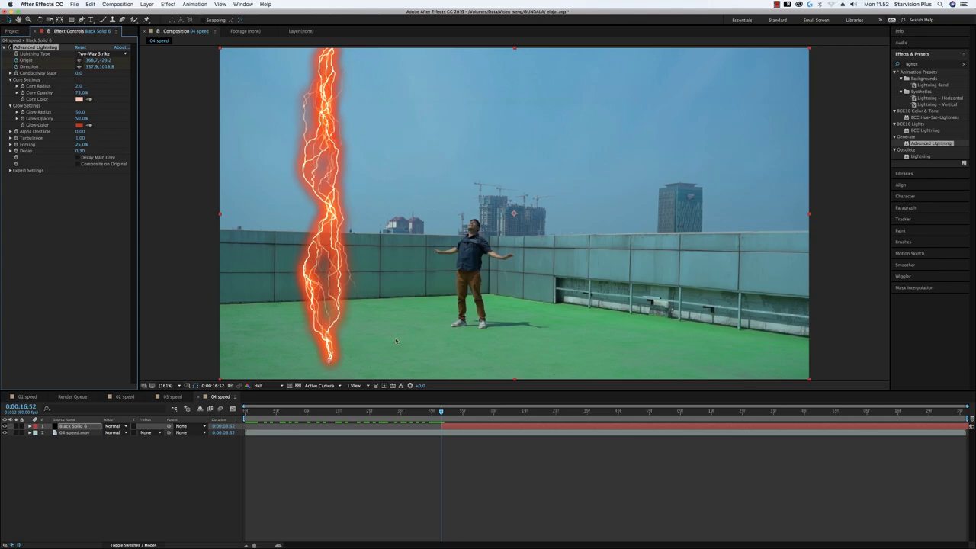
- Animate the bolt's direction point from the top of the frame at 0:00:16:52 down to the ground at 0:00:16:55
{"action": "key", "text": "u"}
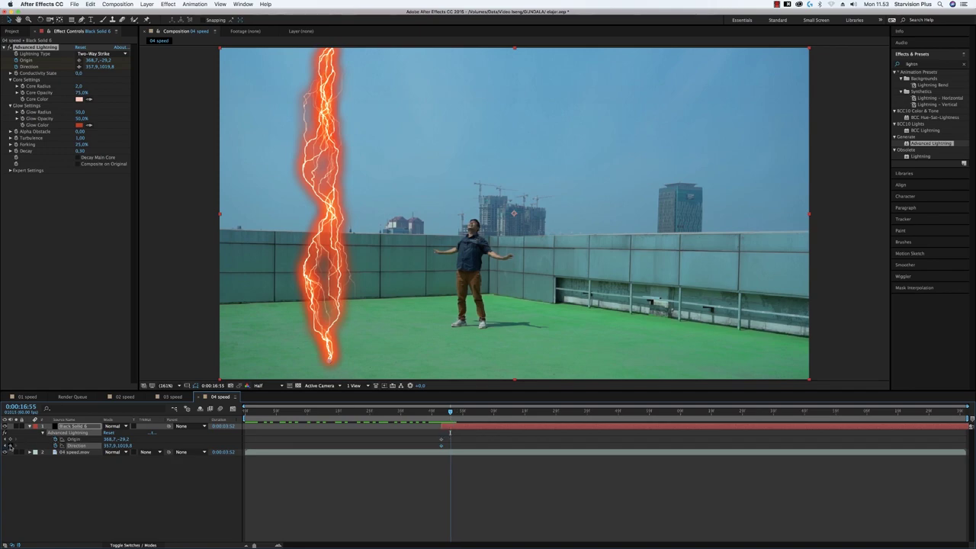
{"action": "left_click_drag", "start_coordinate": [334, 365], "coordinate": [334, 51]}
{"action": "left_click_drag", "start_coordinate": [442, 411], "coordinate": [455, 416]}
- Set Black Solid 6's blending mode to Add and the lightning's glow opacity to 40%
{"action": "left_click", "coordinate": [120, 426]}
{"action": "left_click", "coordinate": [128, 321]}
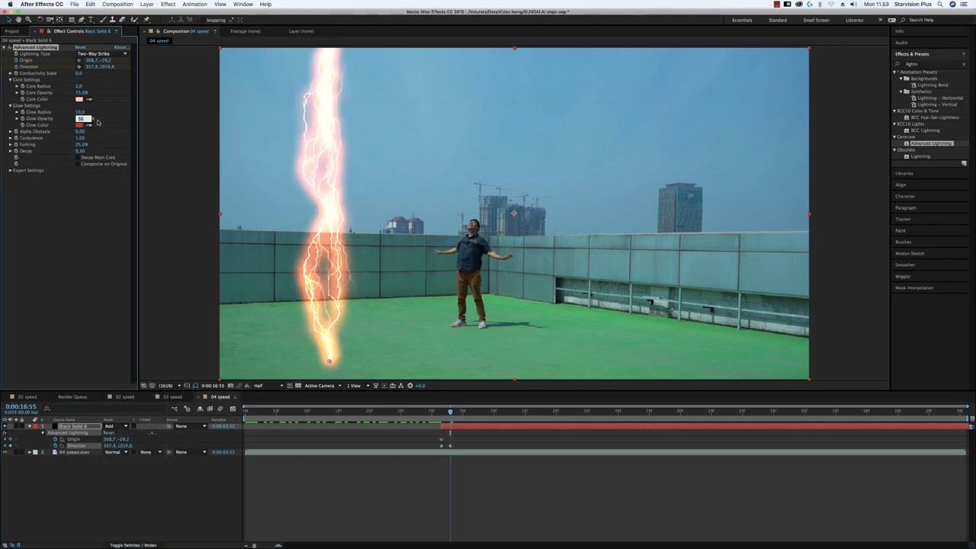
{"action": "type", "text": "40"}
{"action": "key", "text": "Return"}
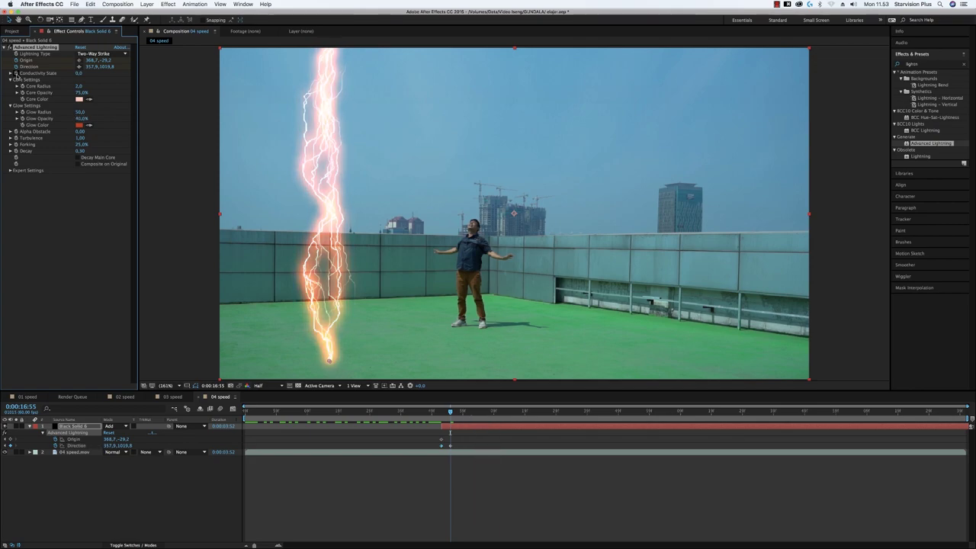
- Keyframe Conductivity State from 0 at 0:00:16:52 to 5.5 at 0:00:19:40, and preview the strike
{"action": "key", "text": "u"}
{"action": "key", "text": "u"}
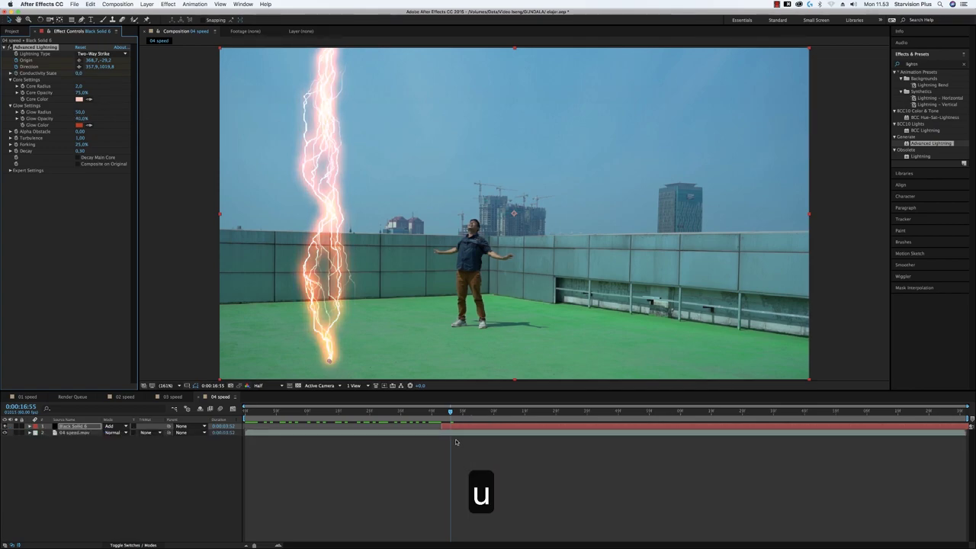
{"action": "key", "text": "space"}
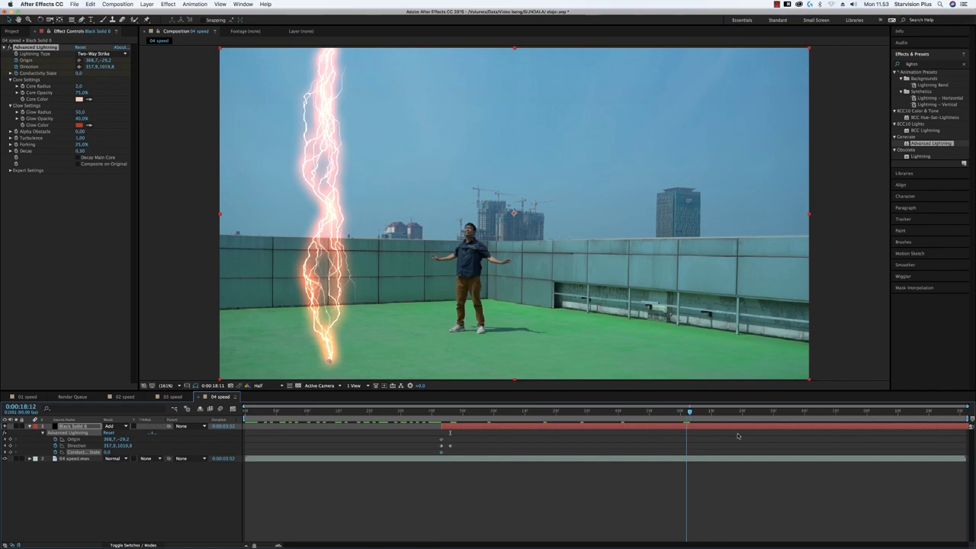
{"action": "left_click_drag", "start_coordinate": [81, 71], "coordinate": [104, 79]}
{"action": "key", "text": "space"}
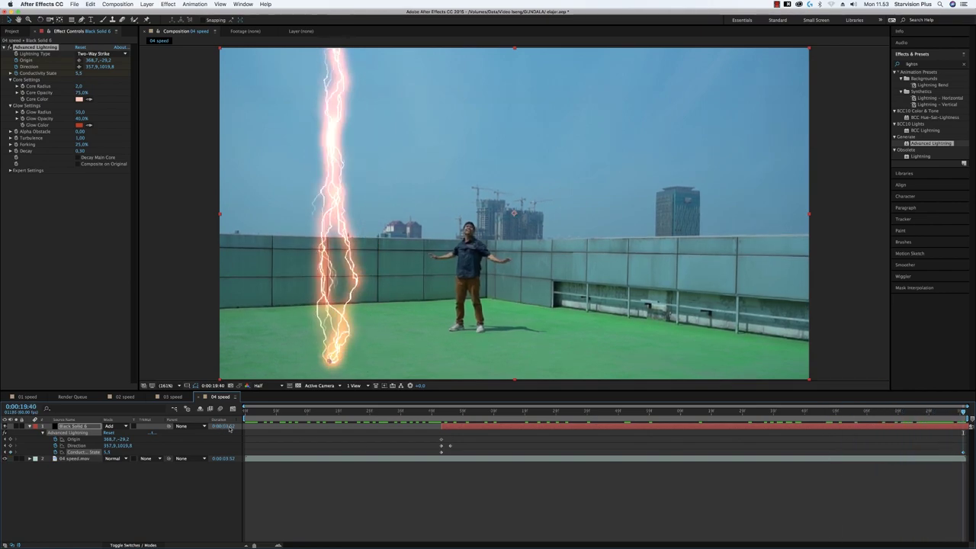
- Duplicate the Advanced Lightning effect on Black Solid 6, reveal both copies' keyframes and go to 0:00:16:52
{"action": "left_click", "coordinate": [46, 47]}
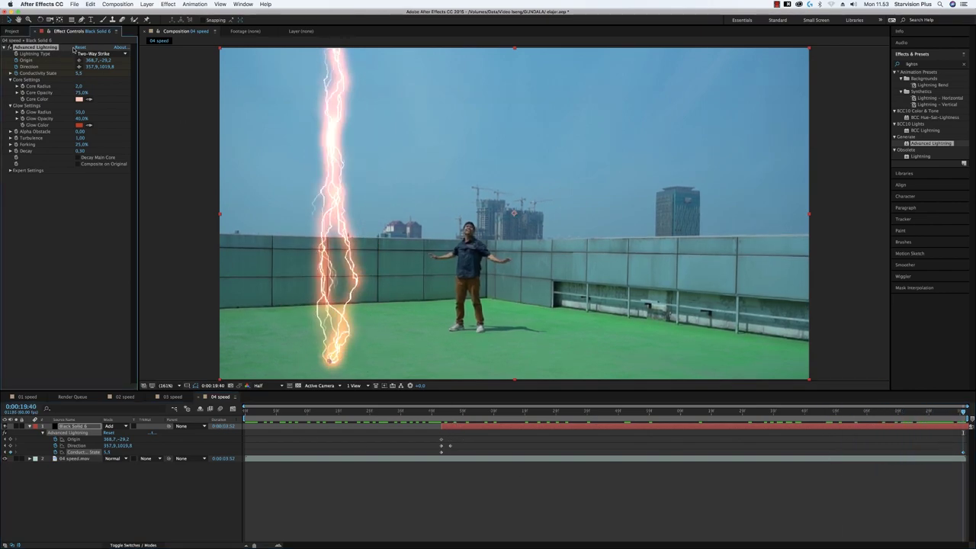
{"action": "key", "text": "super+d"}
{"action": "key", "text": "u"}
{"action": "key", "text": "u"}
{"action": "left_click", "coordinate": [441, 413]}
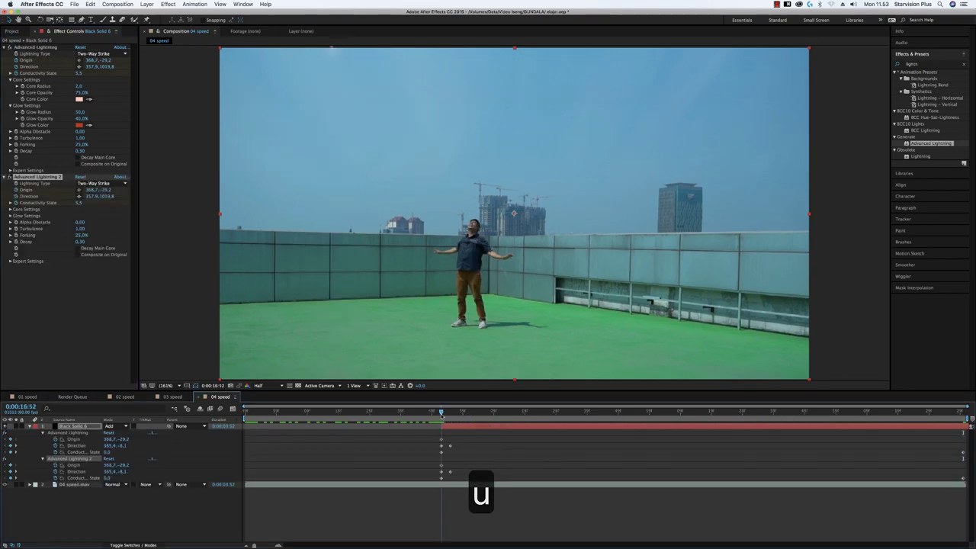
- At 0:00:16:55, move the second bolt across the man, with direction at about 1480.1, 1032.2 and origin at about 1476.7, -19.2
{"action": "key", "text": "k"}
{"action": "left_click_drag", "start_coordinate": [330, 361], "coordinate": [672, 363]}
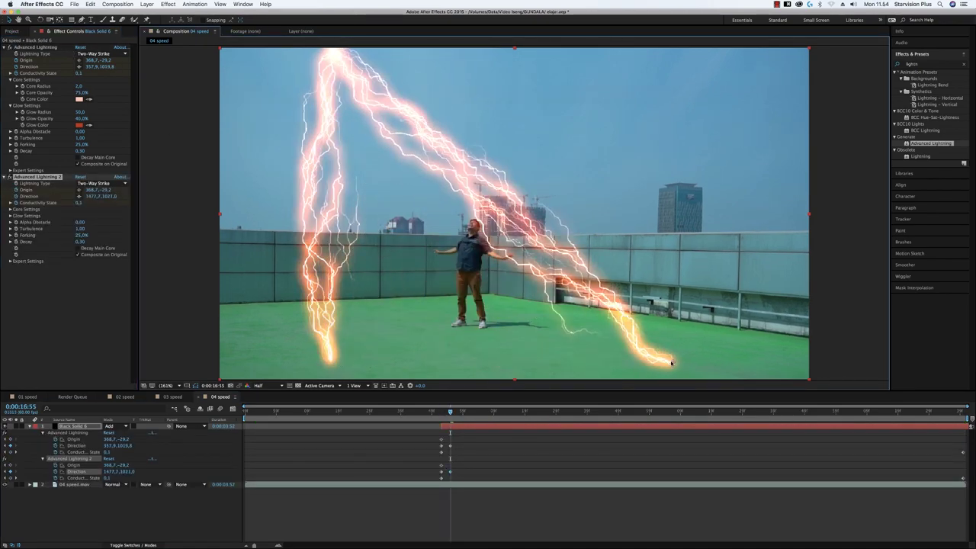
{"action": "key", "text": "/"}
{"action": "left_click_drag", "start_coordinate": [402, 106], "coordinate": [614, 107]}
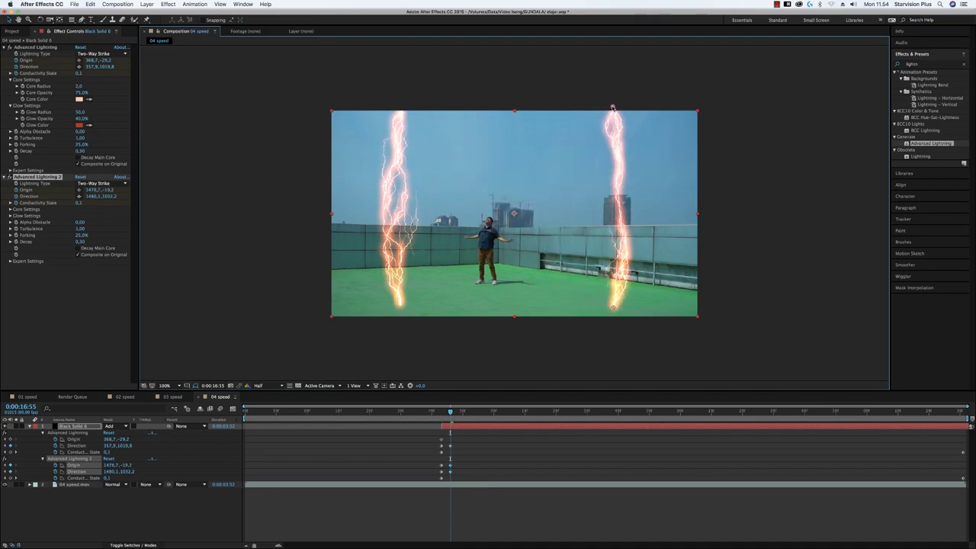